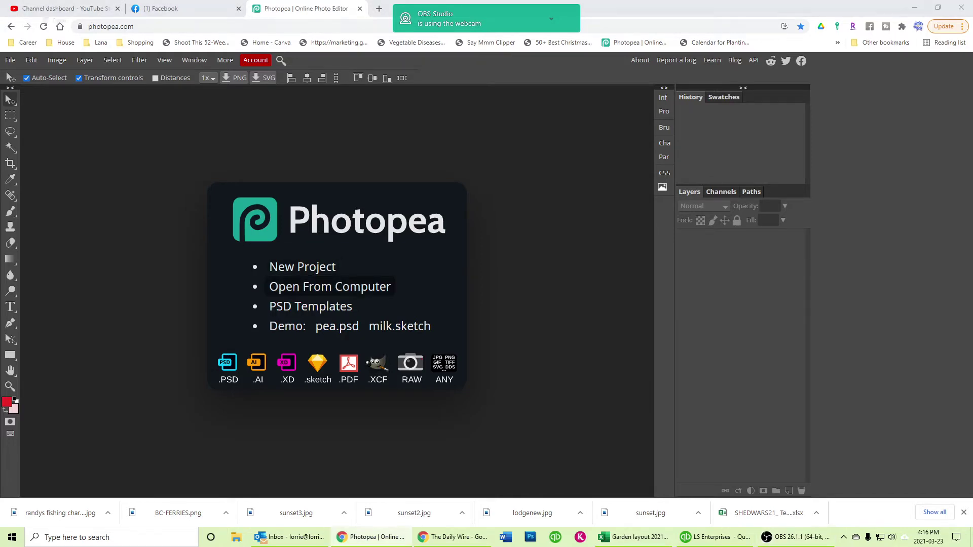
Open Photopea 1.psd from Seagate Expansion Drive (E:) > House > Techy Tuesday
click(329, 287)
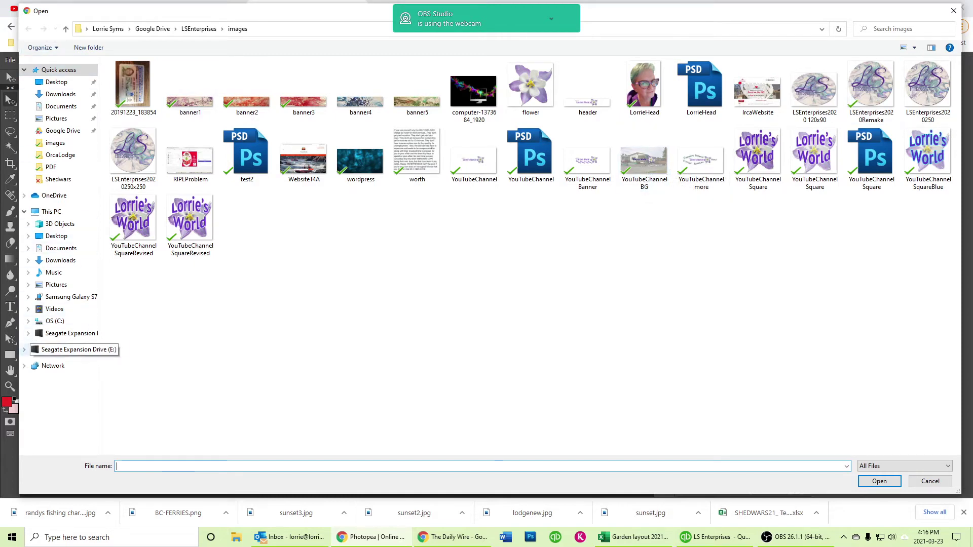
click(66, 349)
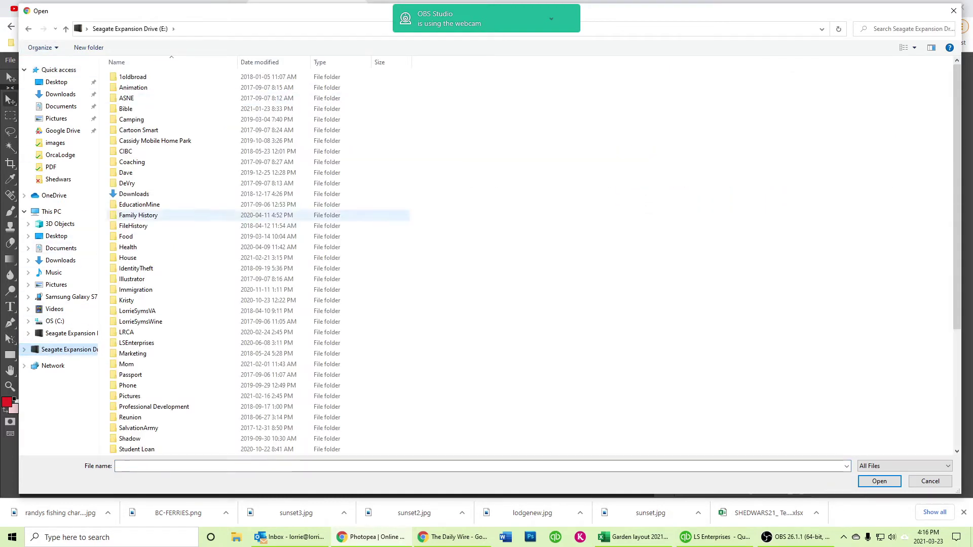
double_click(128, 258)
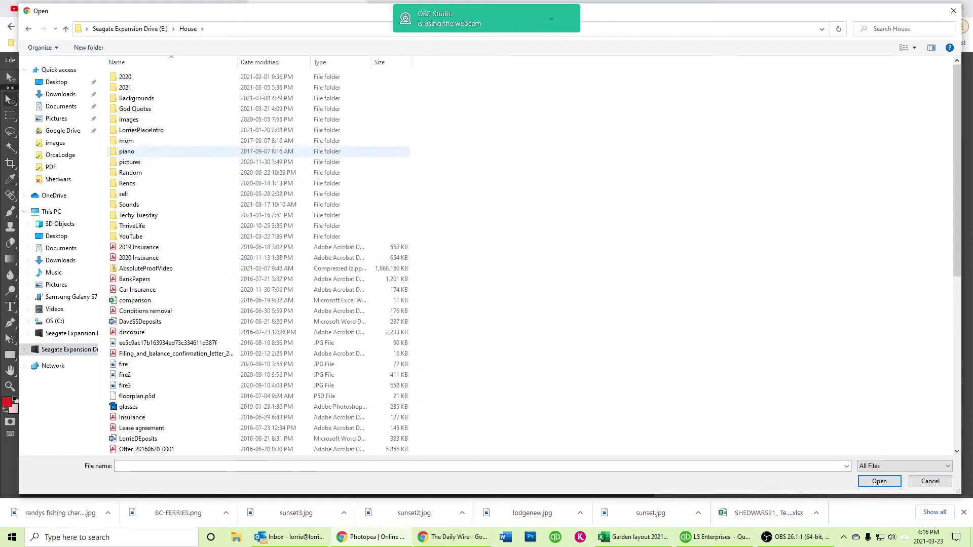
double_click(136, 215)
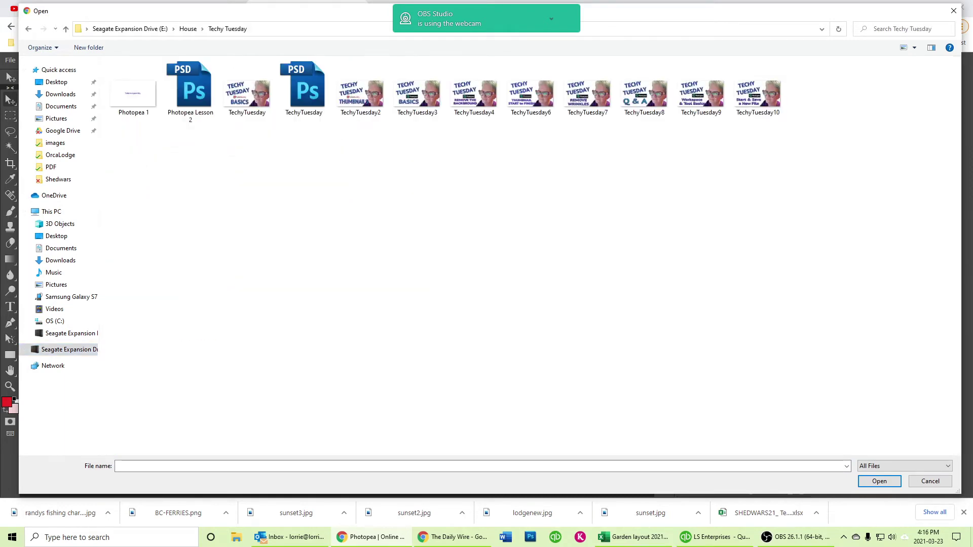
double_click(133, 93)
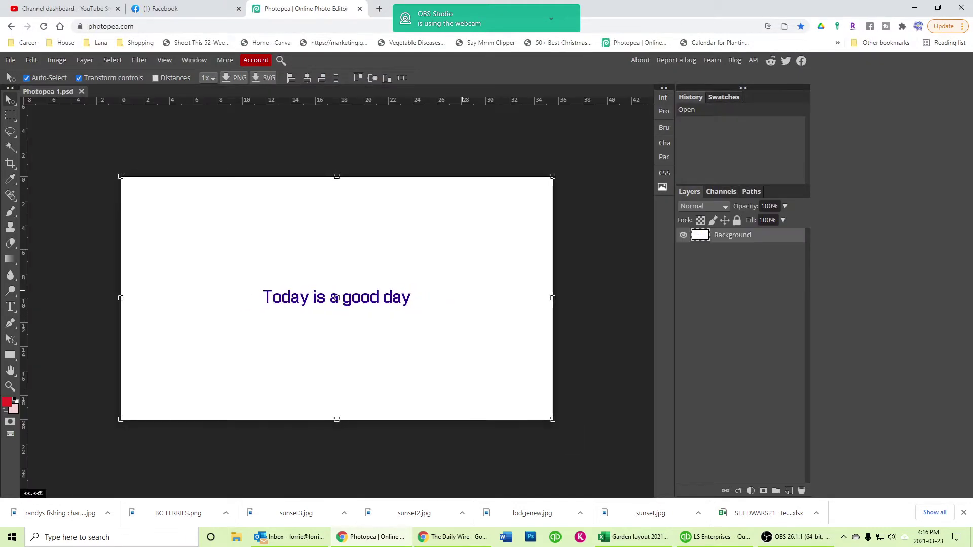
Start a free transform on the layer, then switch to the YouTube channel tab
key(ctrl+t)
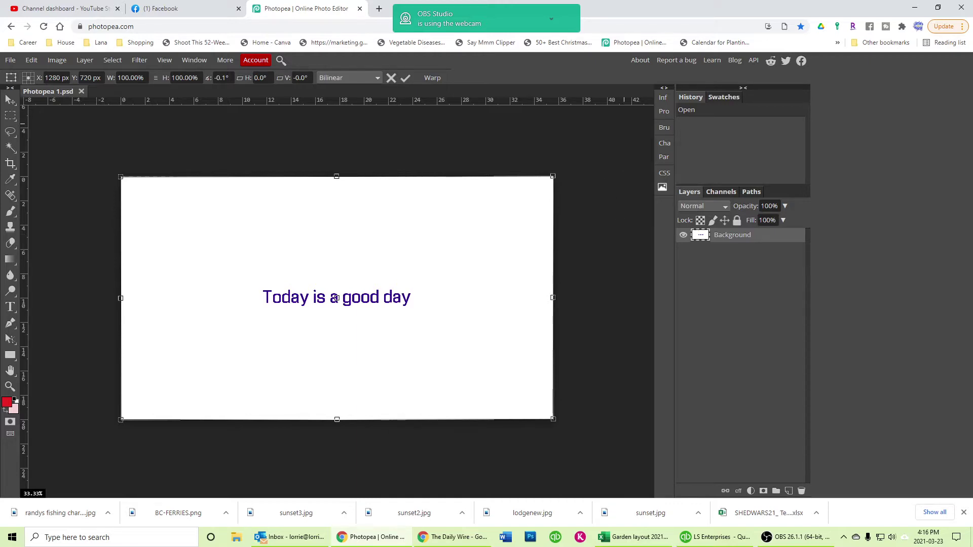
key(ctrl+1)
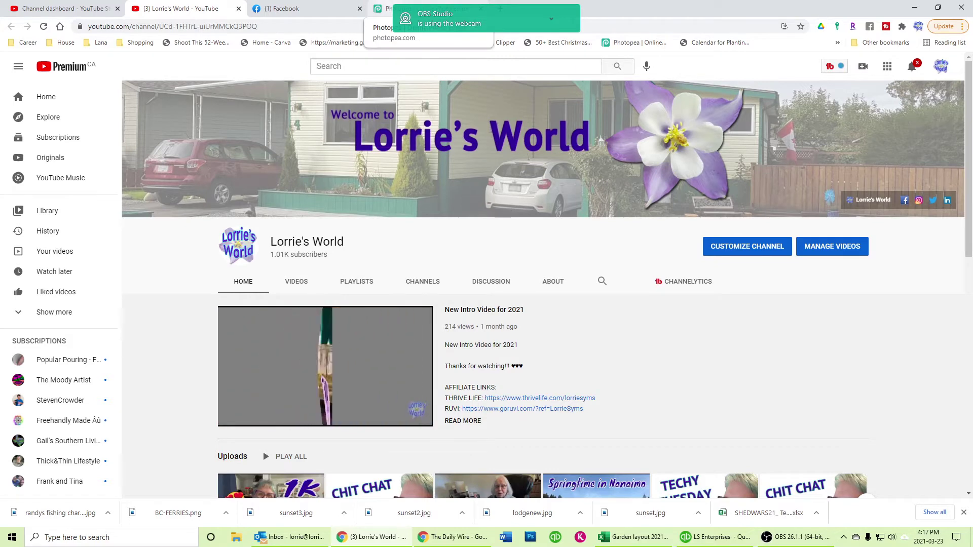
Cycle through the YouTube and Facebook tabs and land back on the Photopea document
click(388, 9)
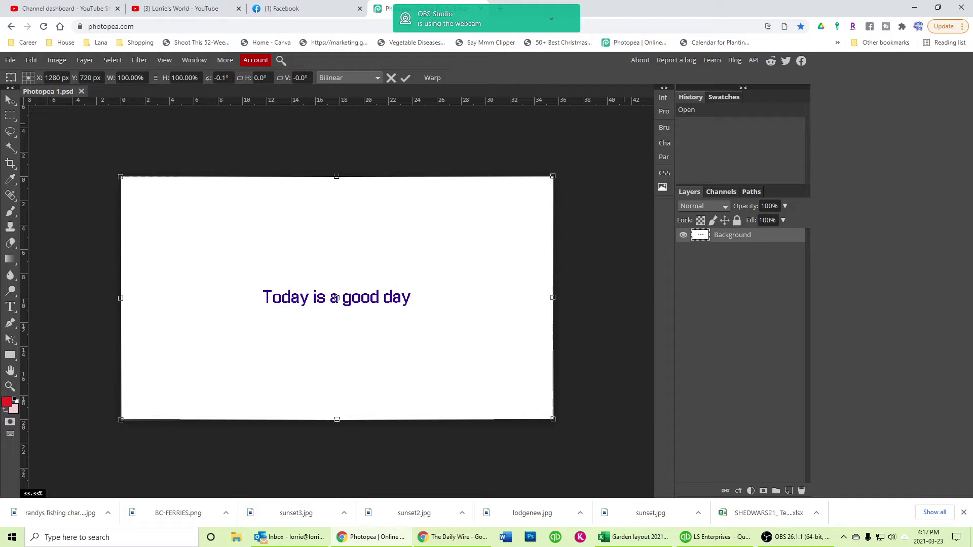
click(182, 9)
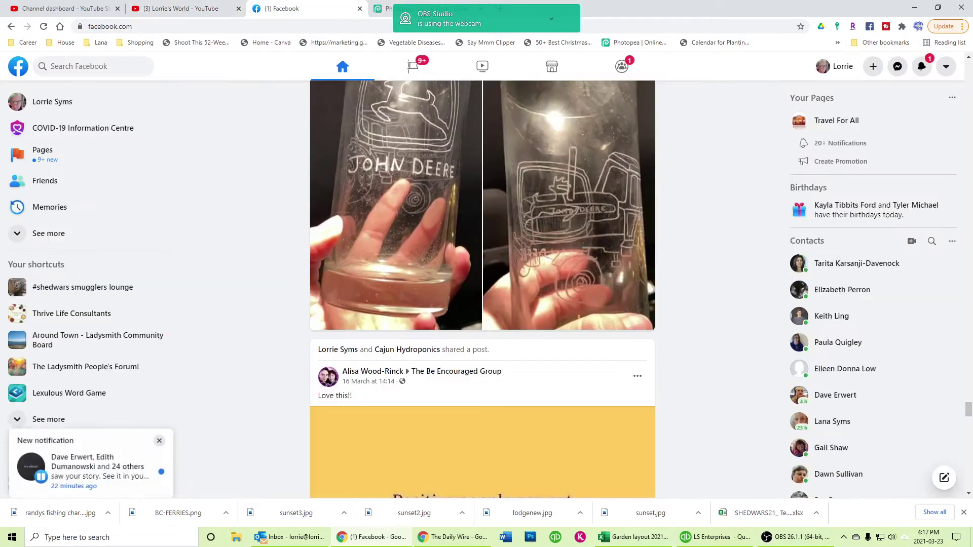
click(294, 9)
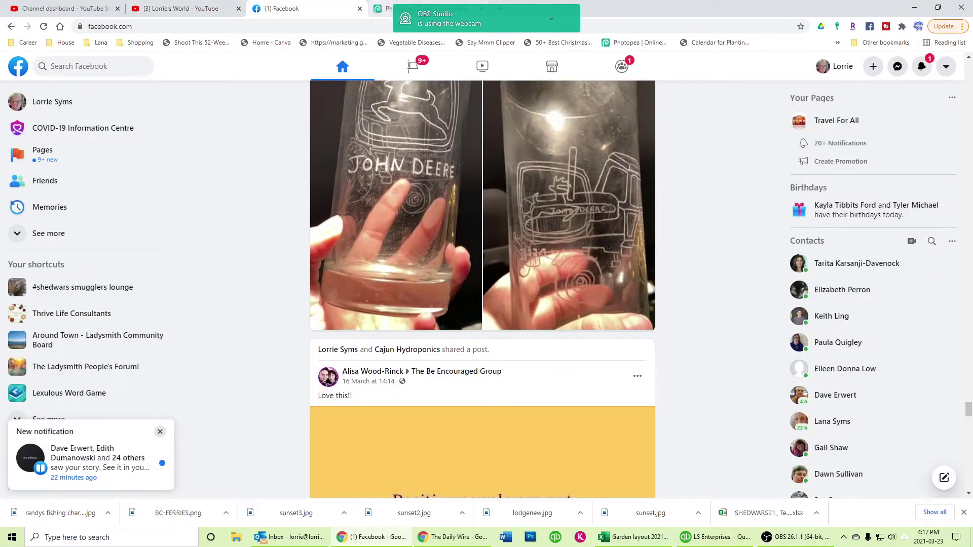
key(ctrl+Tab)
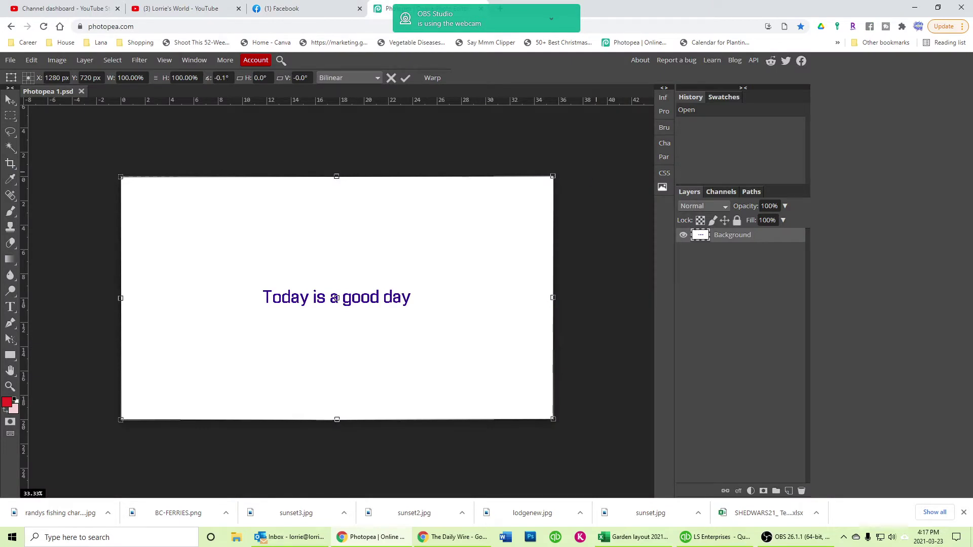
Cancel the transform and open YouTubeChannel.psd from Google Drive > LSEnterprises > images
click(391, 78)
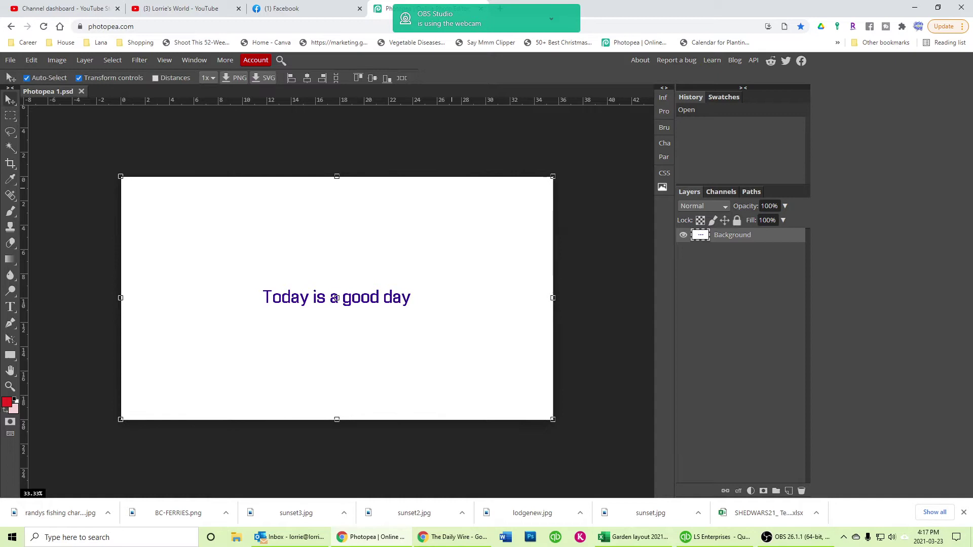
click(10, 60)
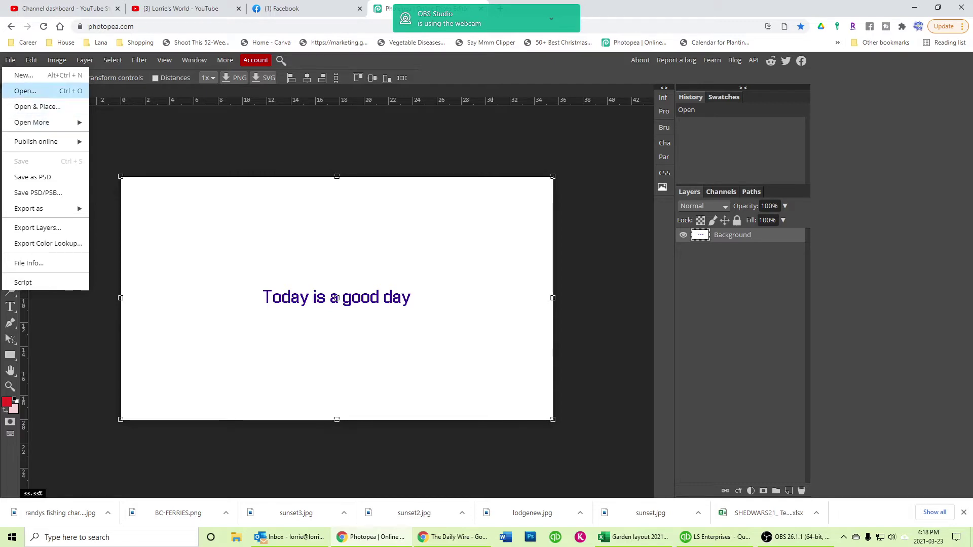
click(25, 91)
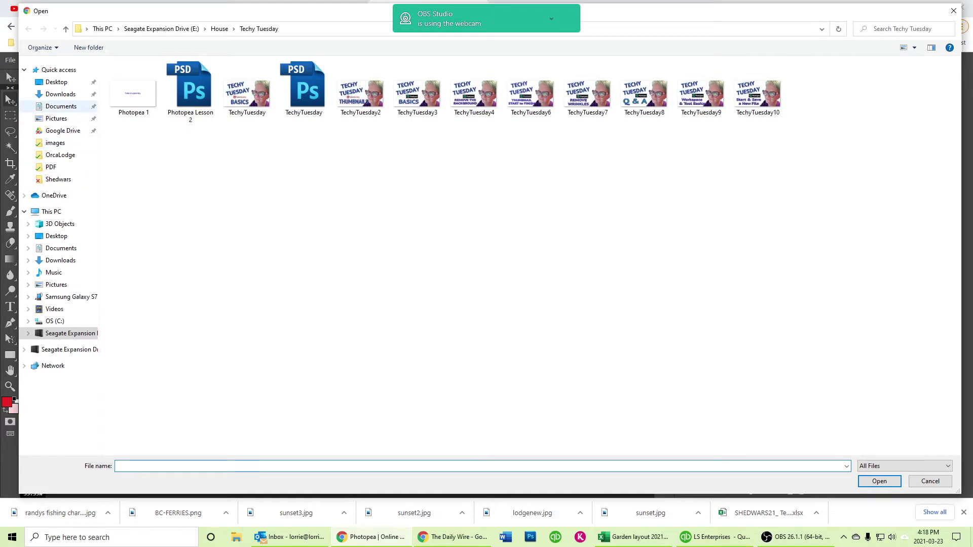
click(62, 131)
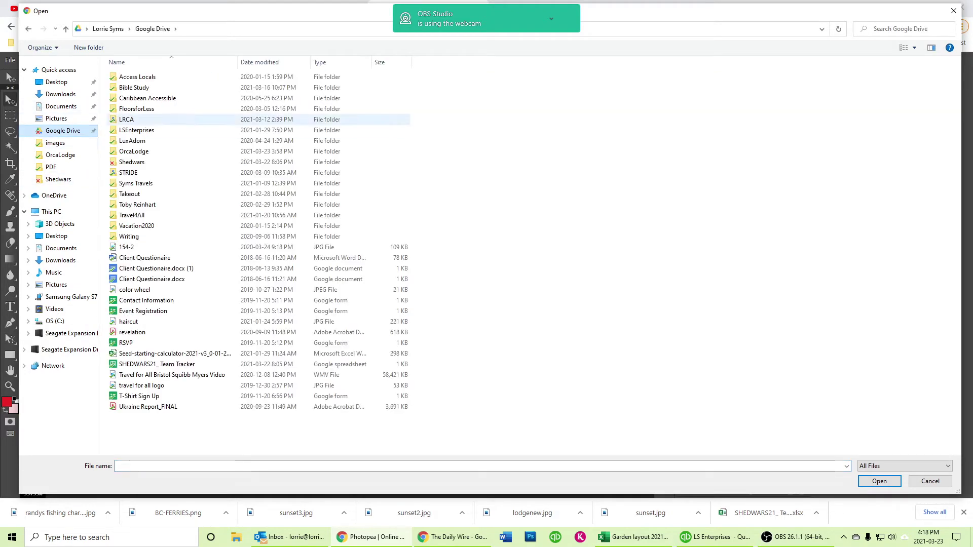
double_click(136, 130)
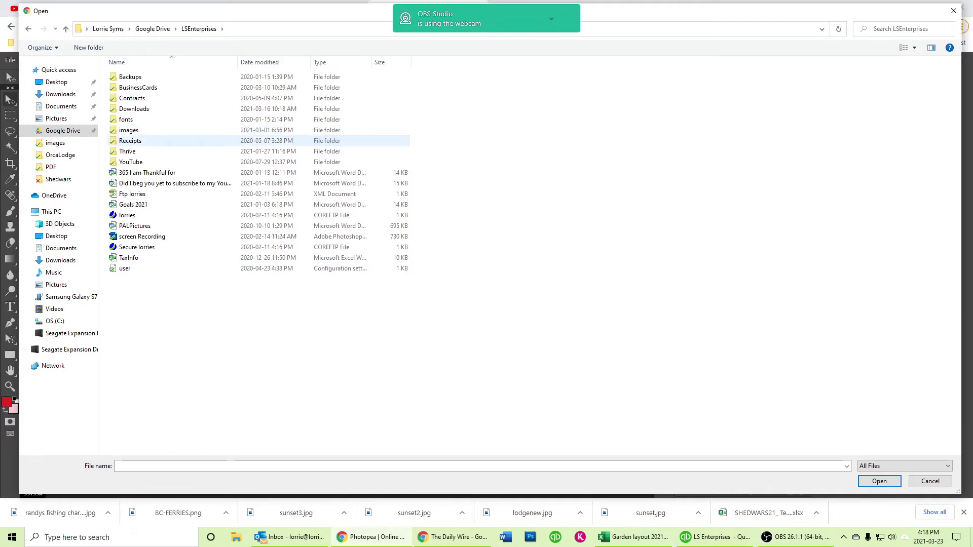
click(128, 130)
key(Return)
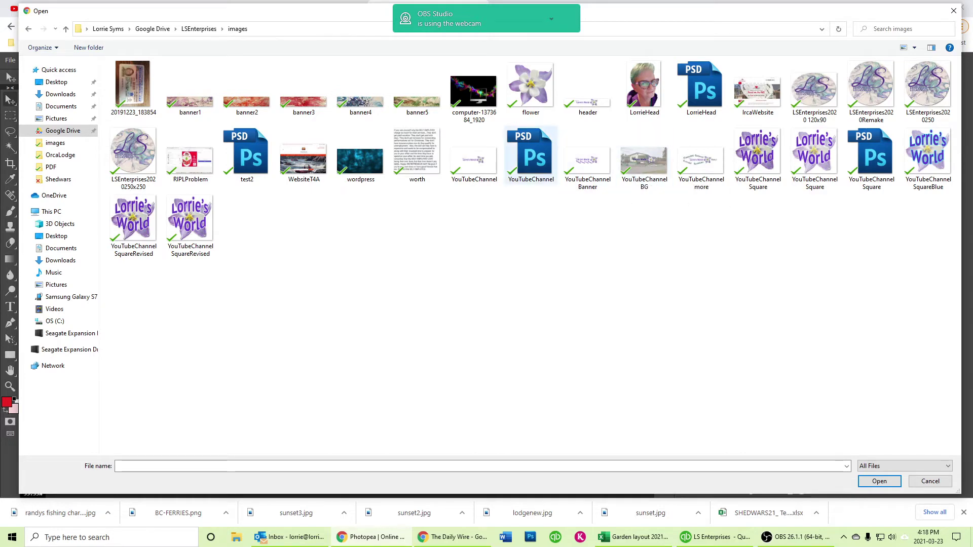
double_click(531, 155)
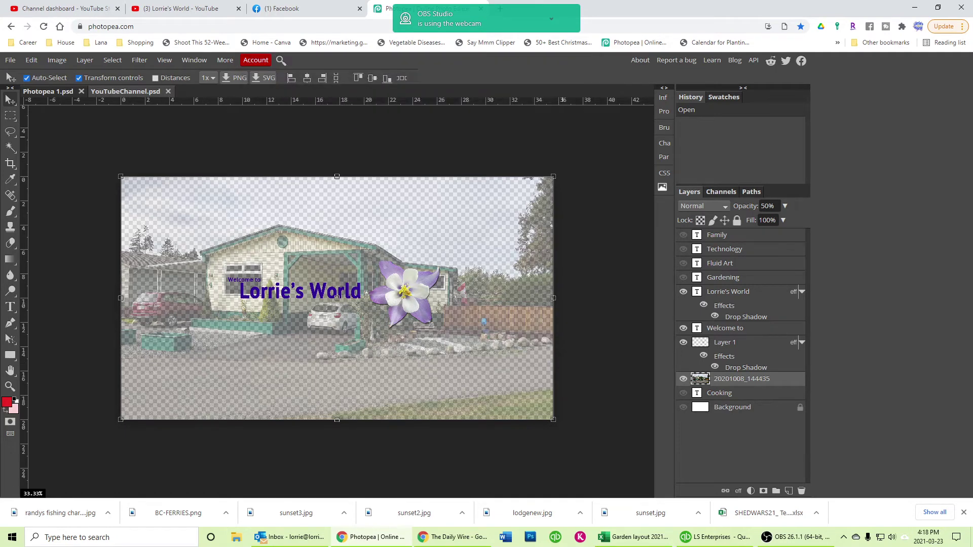
Commit an unchanged free transform on the house photo layer, then start another one
key(ctrl+alt+t)
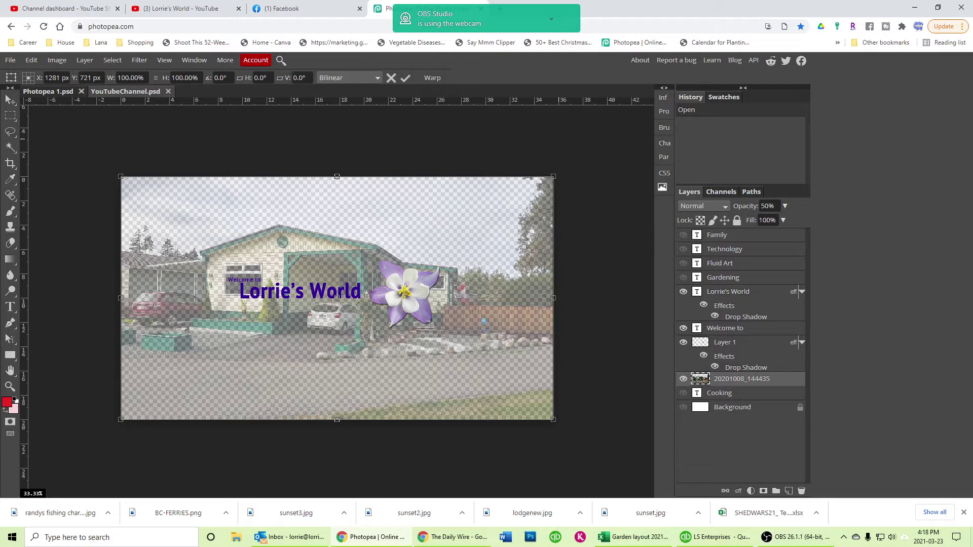
click(406, 78)
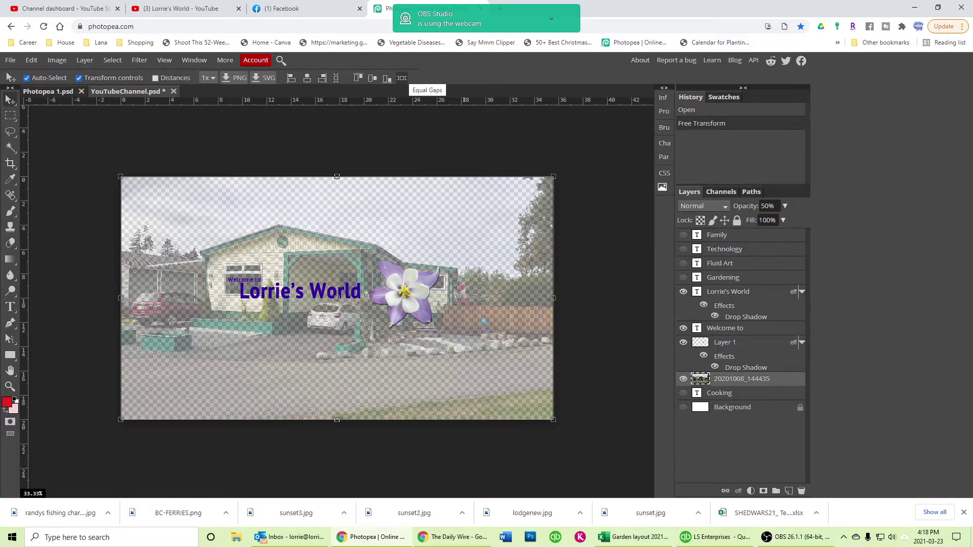
key(ctrl+t)
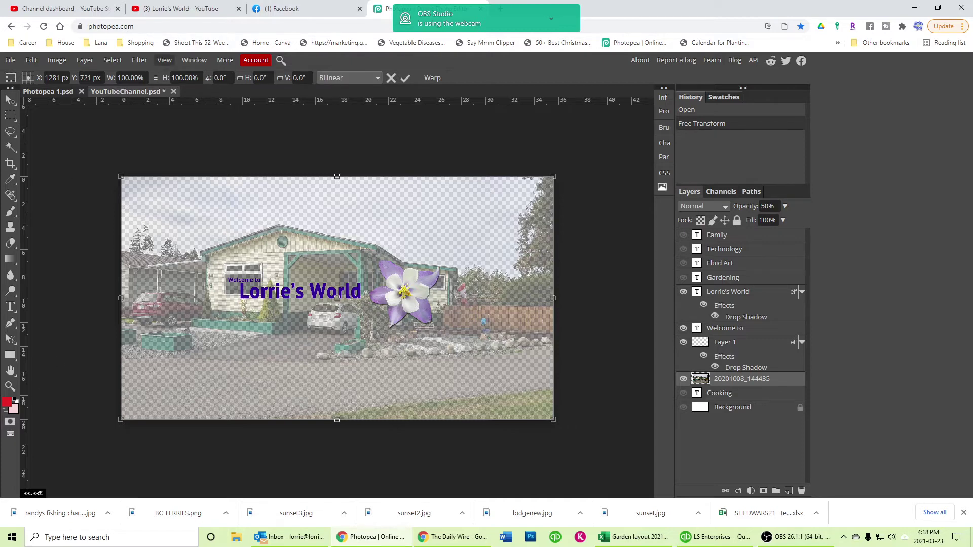
click(165, 60)
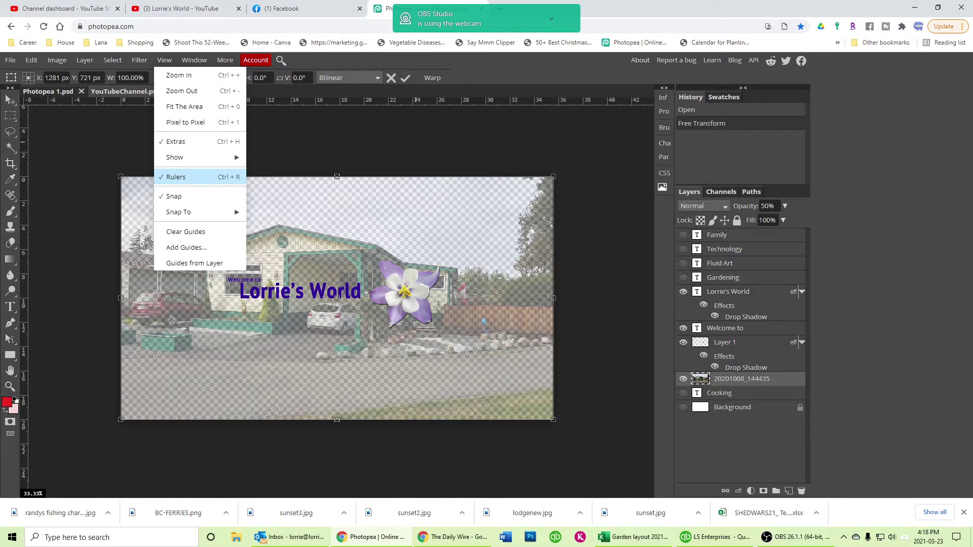
mouse_move(192, 157)
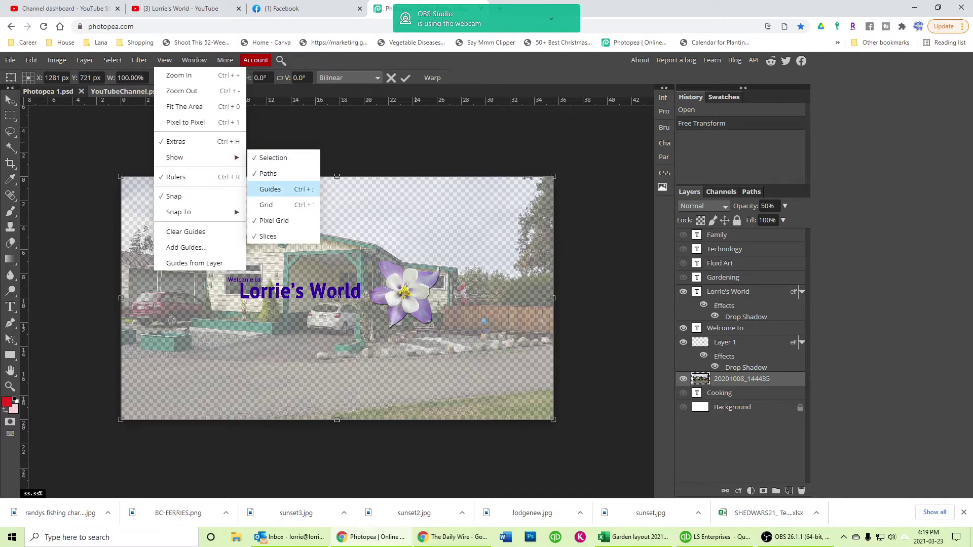
click(270, 189)
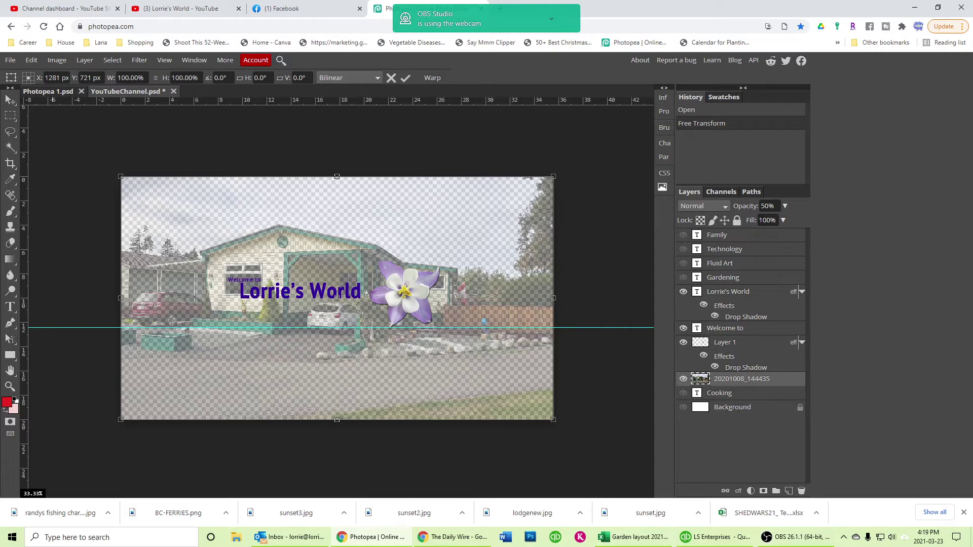
click(168, 9)
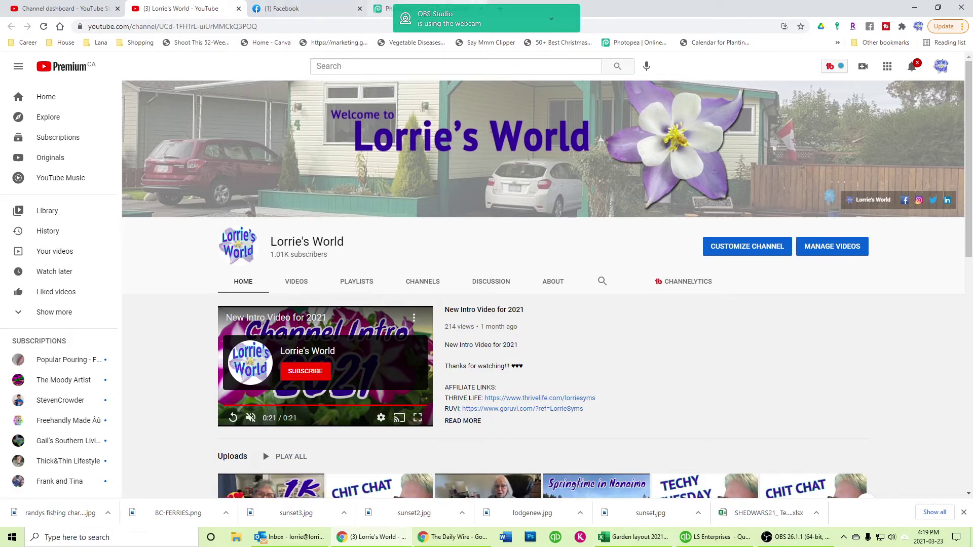
click(385, 8)
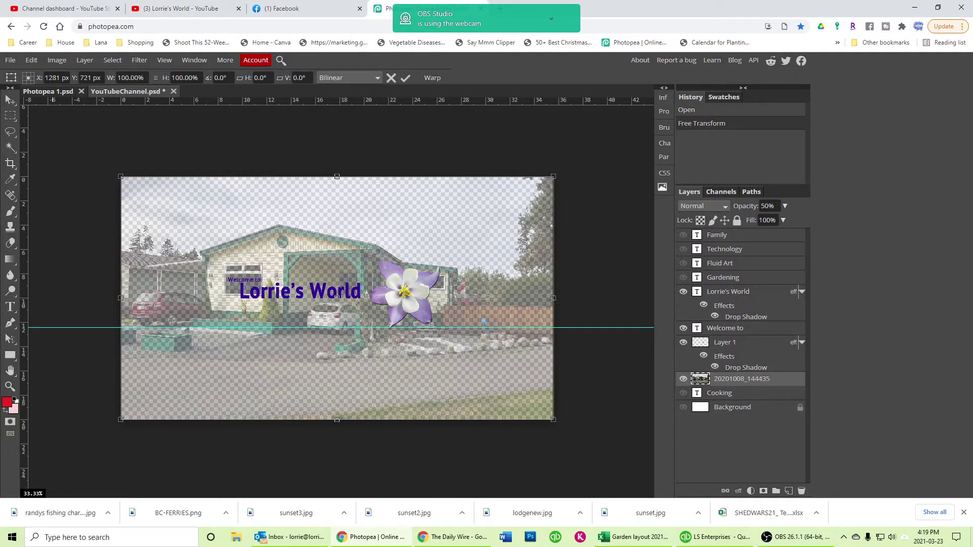
key(Escape)
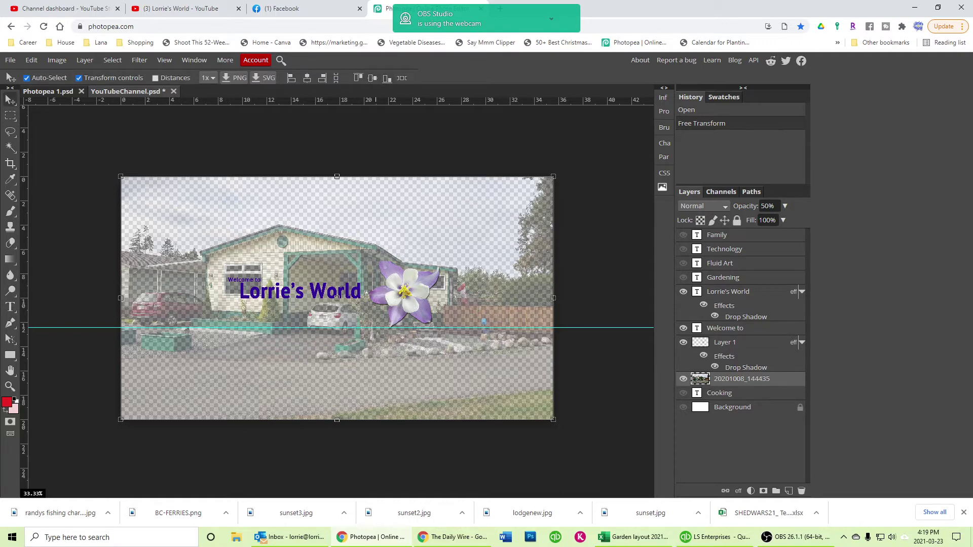
Place a horizontal guide just above the Lorrie's World title, comparing against the live YouTube banner
drag(375, 100, 383, 254)
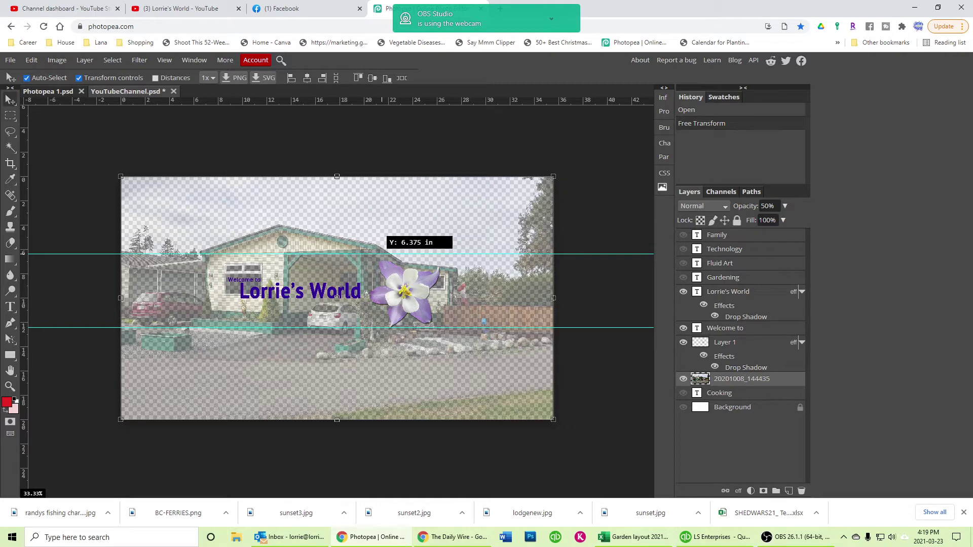
drag(382, 254, 379, 259)
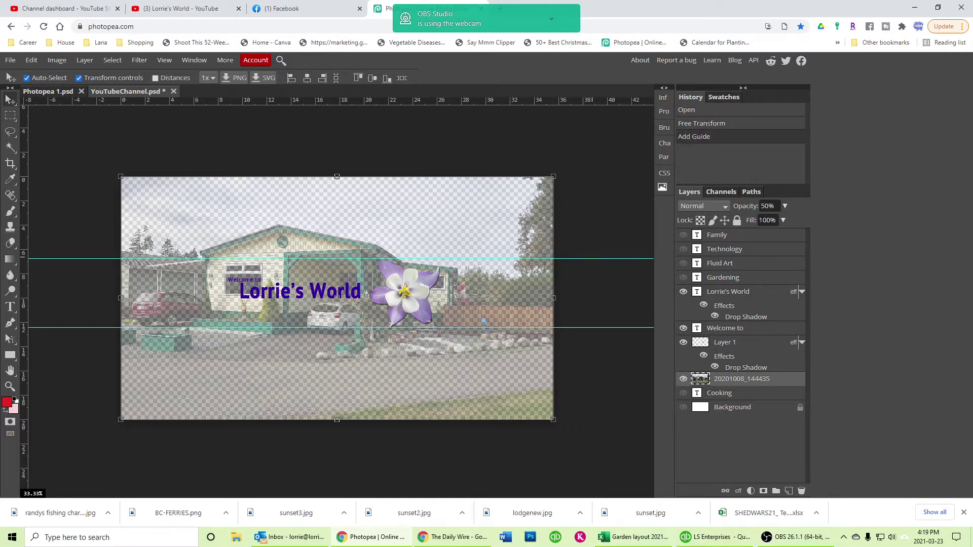
mouse_move(590, 258)
mouse_down()
mouse_move(595, 237)
mouse_move(601, 260)
mouse_up()
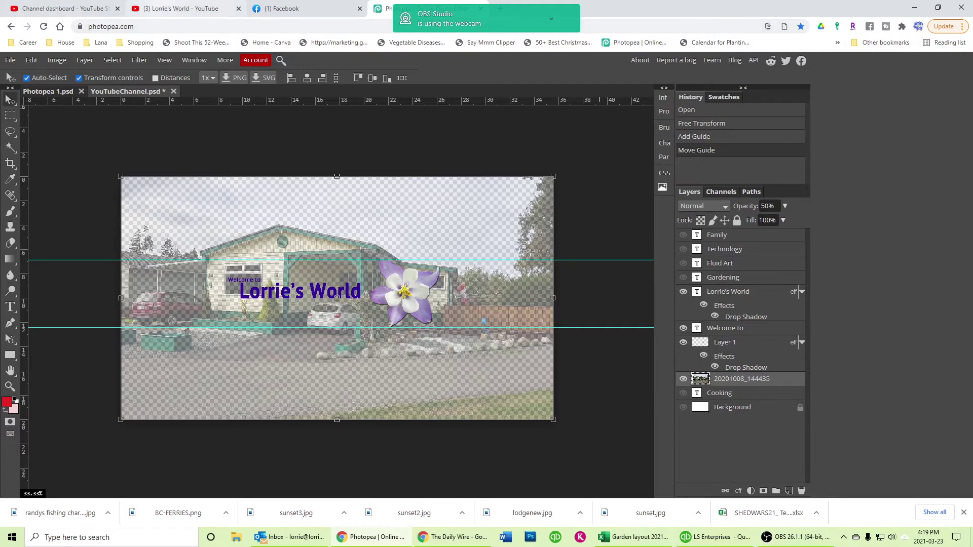
click(183, 9)
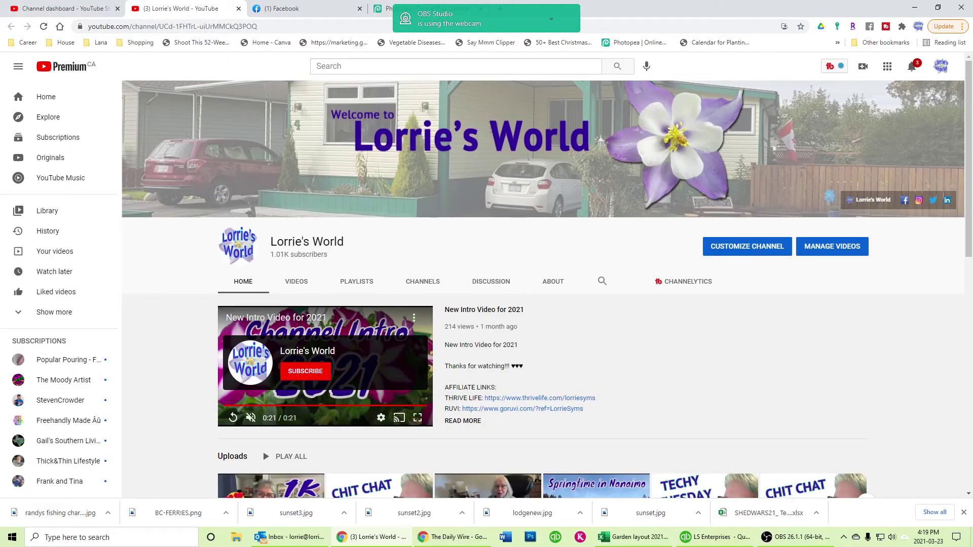
click(386, 8)
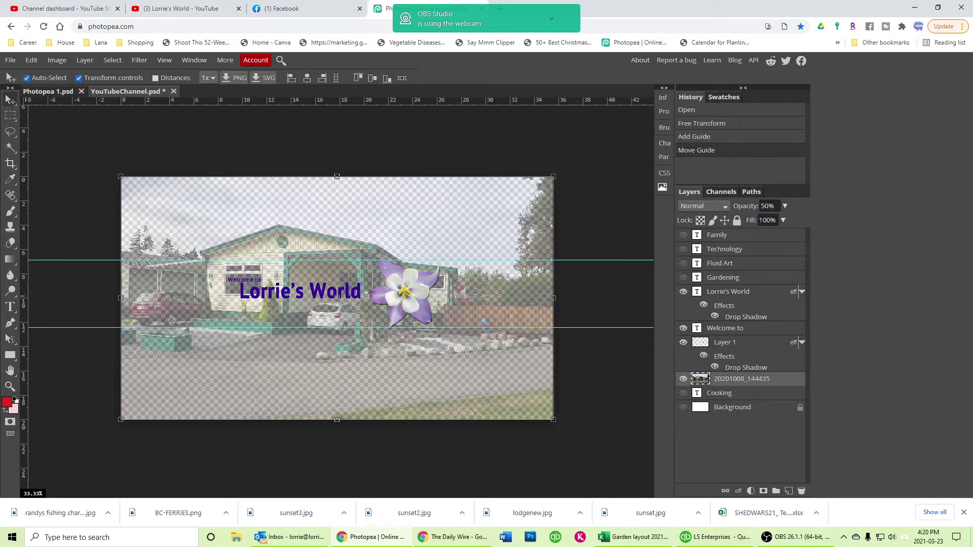
Add vertical guides at the left and right edges of the title area
drag(23, 286, 221, 307)
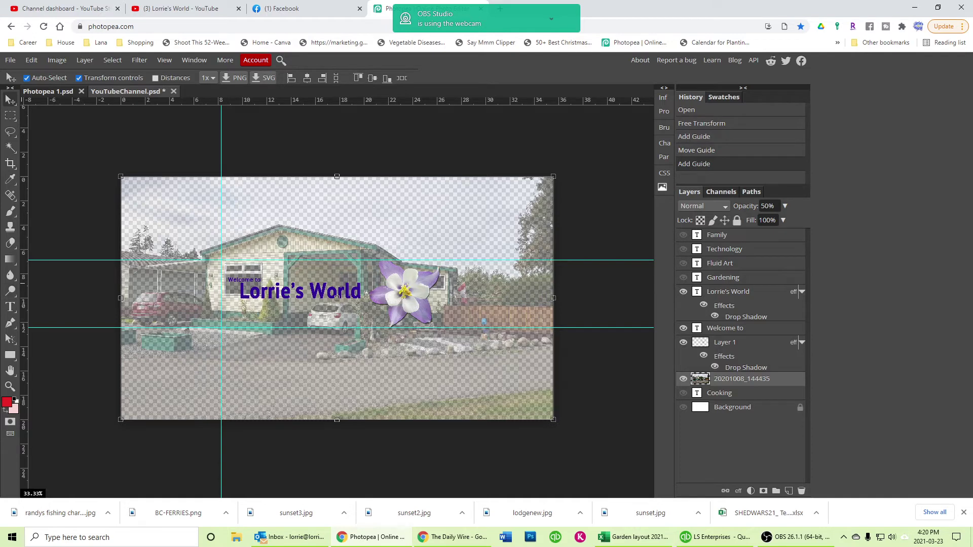
drag(23, 299, 453, 378)
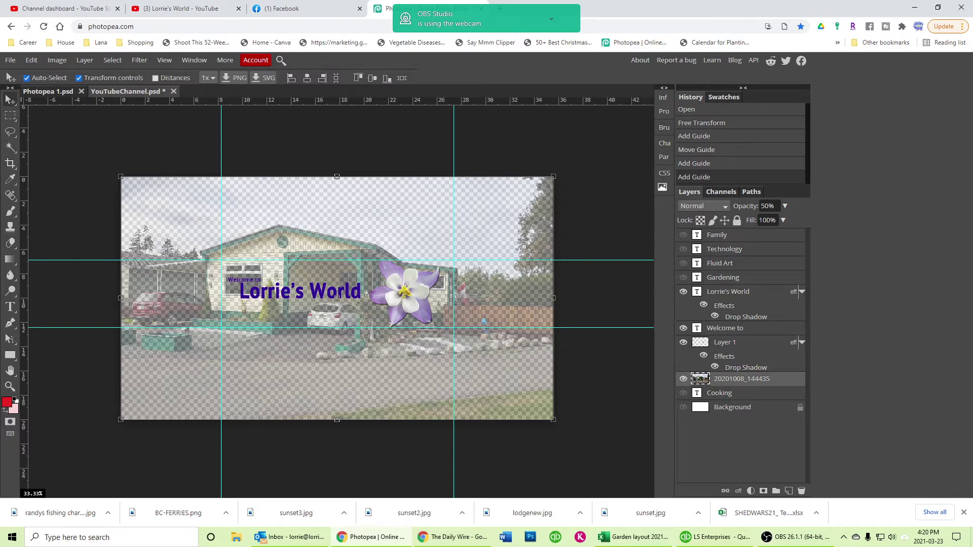
Switch to the Custom Shape Tool and check its sizing constraint options
right_click(10, 99)
right_click(10, 355)
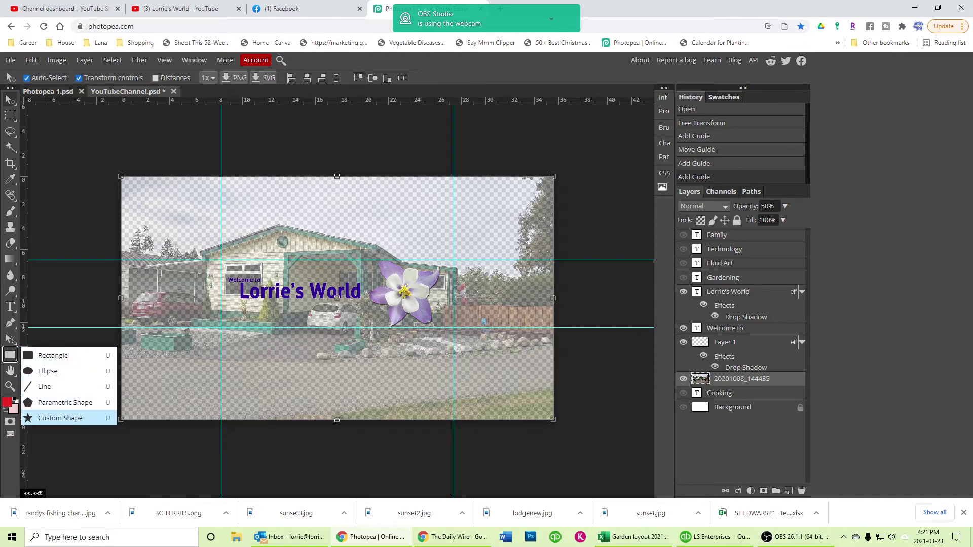
click(60, 418)
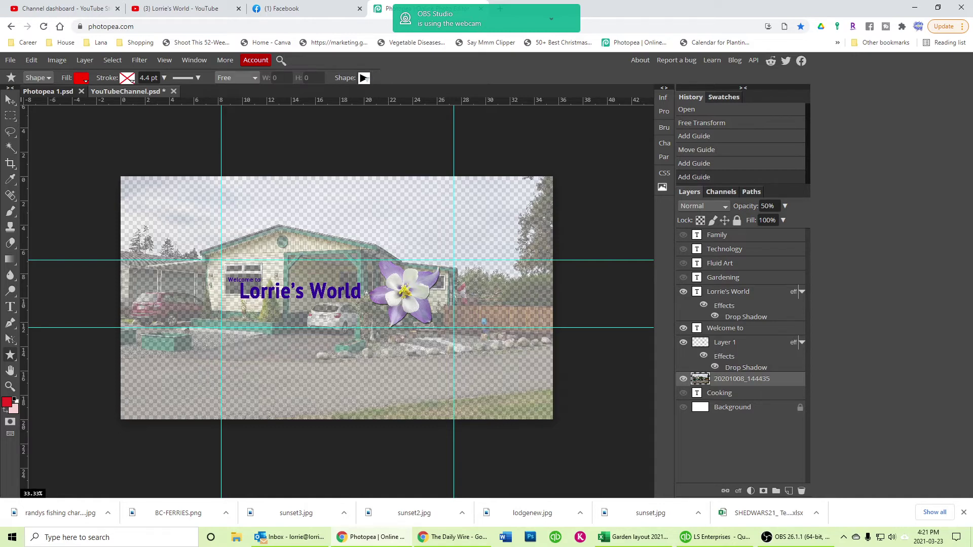
click(237, 77)
click(234, 89)
Browse the custom shape library in the Shape picker
click(364, 77)
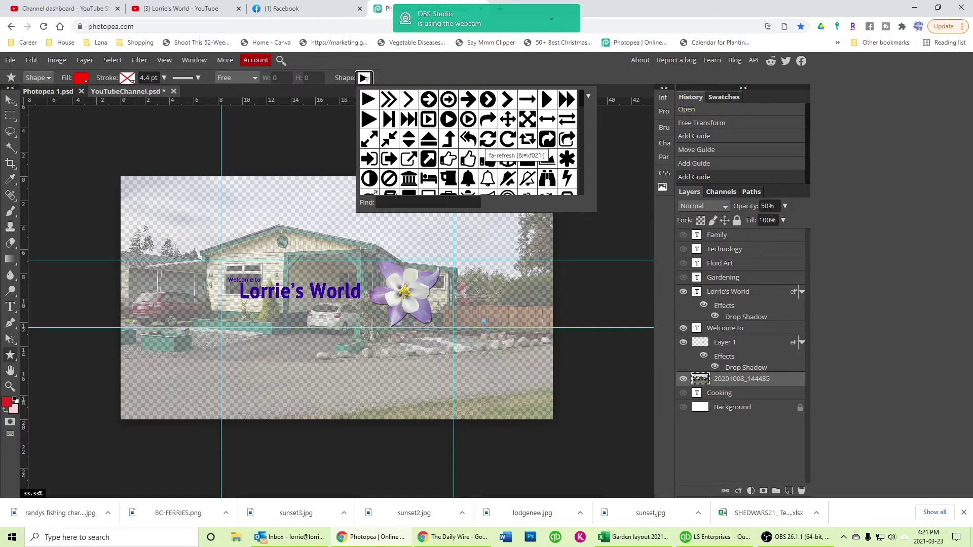
scroll(472, 142, down, 1)
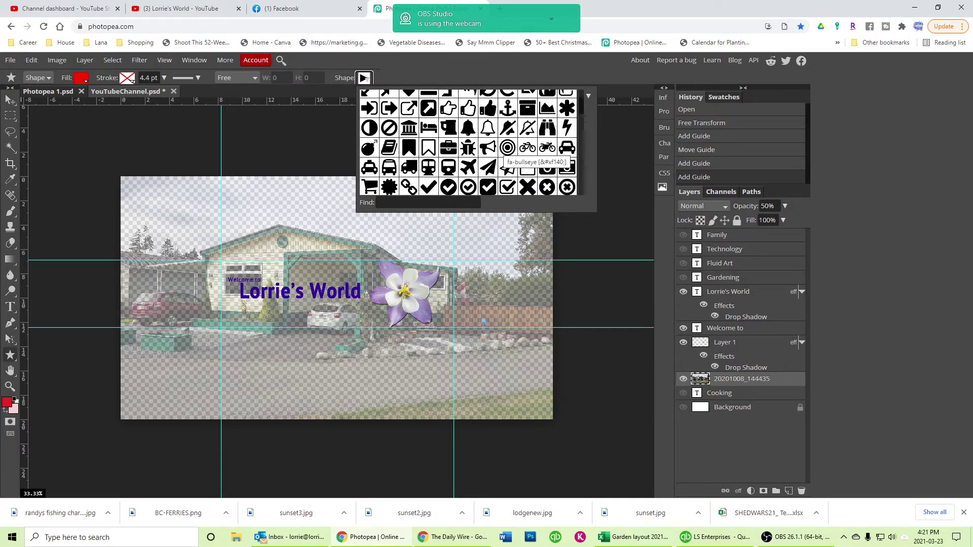
scroll(471, 142, down, 1)
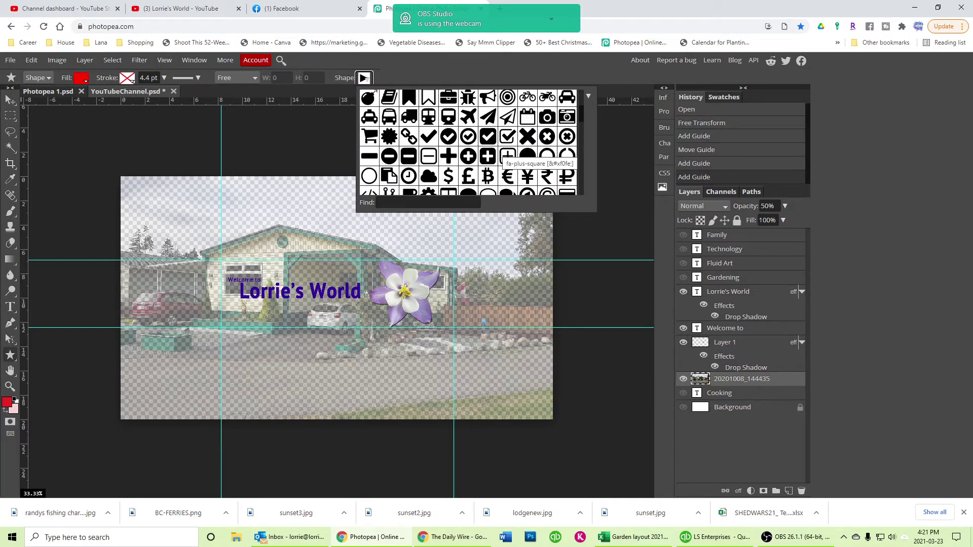
scroll(507, 156, down, 1)
scroll(471, 142, up, 1)
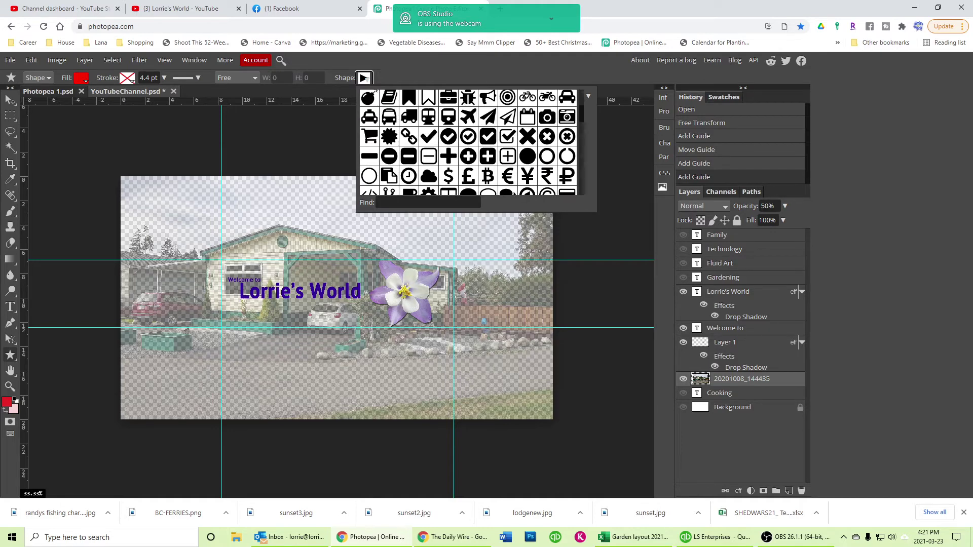
scroll(471, 142, down, 3)
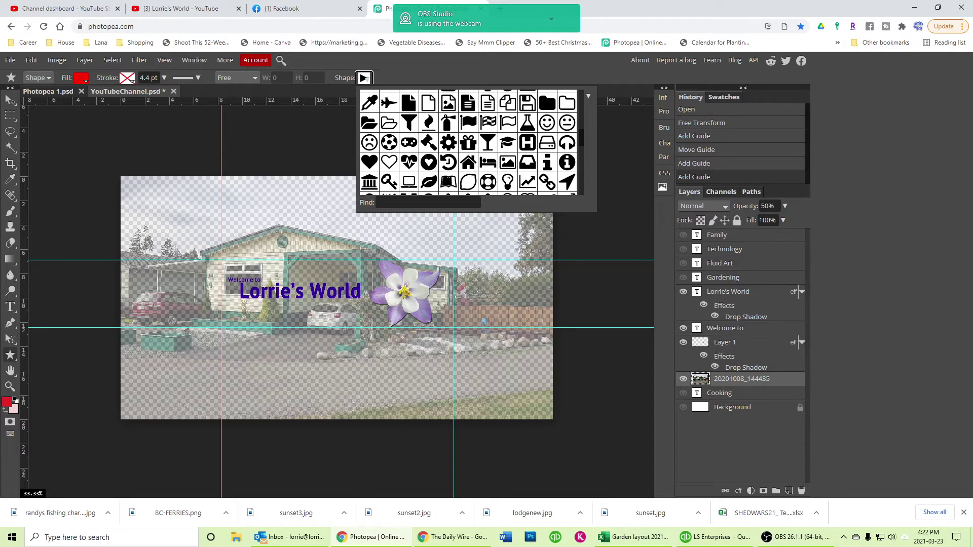
scroll(545, 138, up, 1)
scroll(546, 139, down, 1)
scroll(545, 139, down, 1)
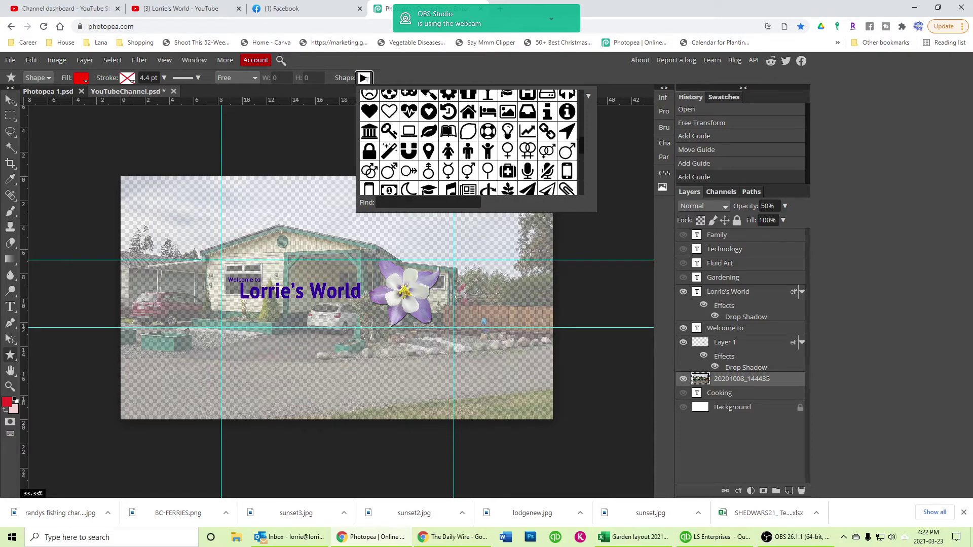
scroll(545, 139, down, 4)
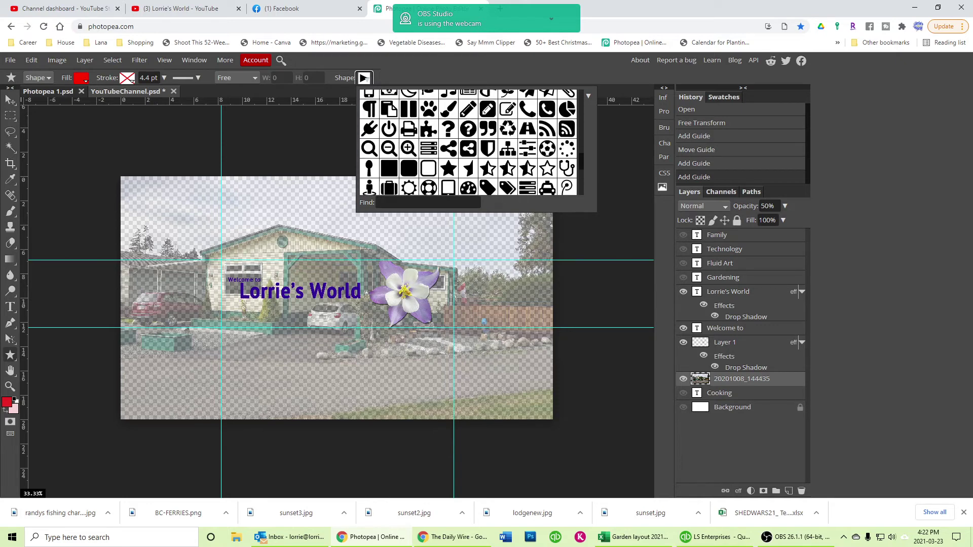
scroll(468, 142, up, 1)
Draw a filled rounded square shape over the Lorrie's World title, and another above it
click(410, 170)
drag(225, 273, 365, 303)
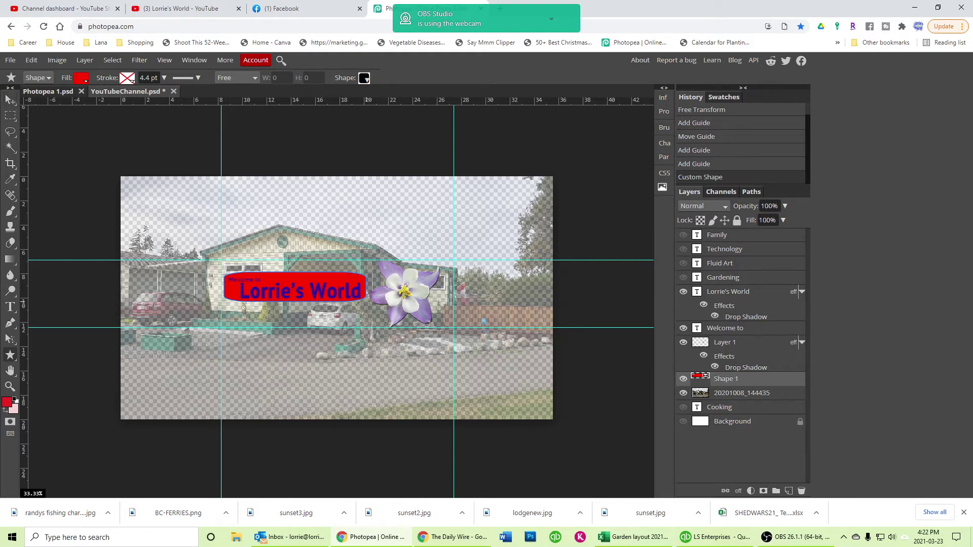
drag(340, 212, 405, 259)
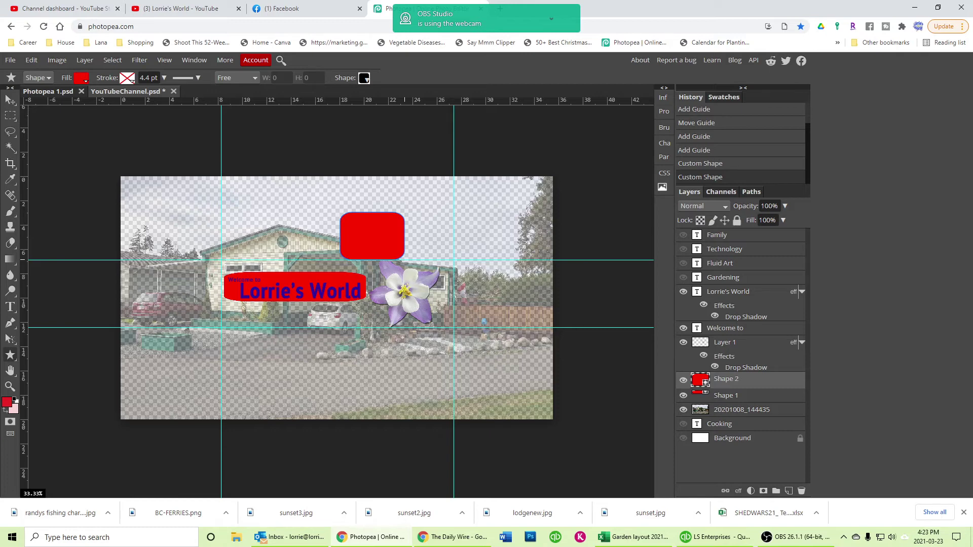
Undo the extra red square and make the red shape taller around the title
key(ctrl+z)
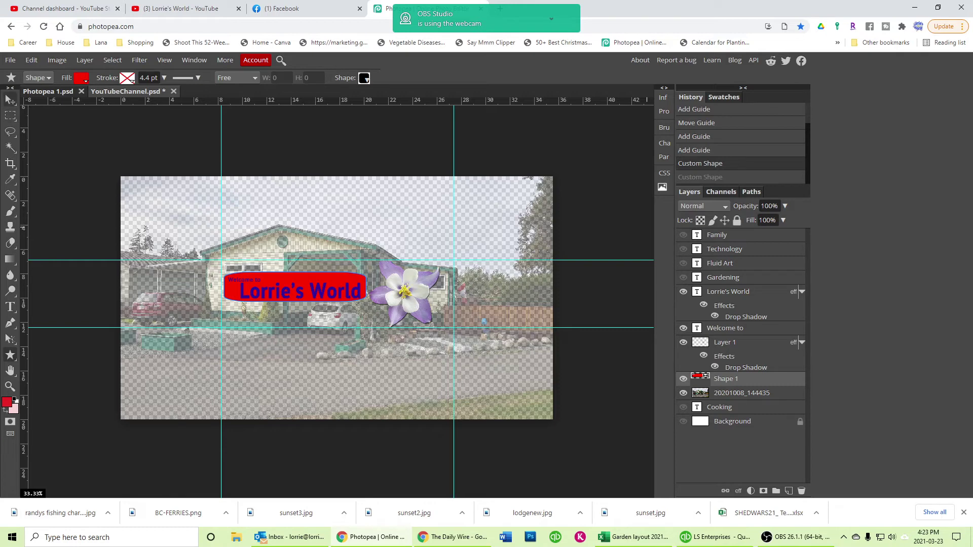
click(12, 100)
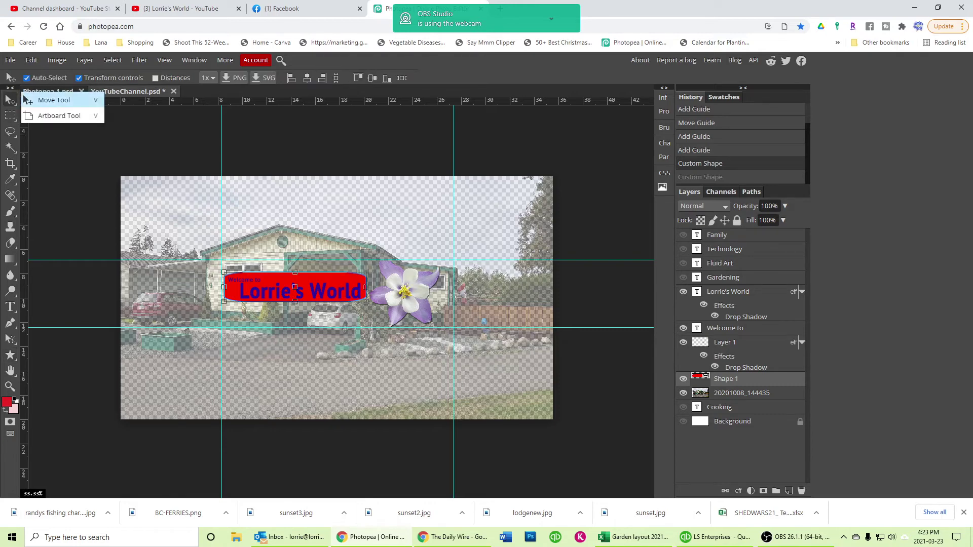
click(24, 99)
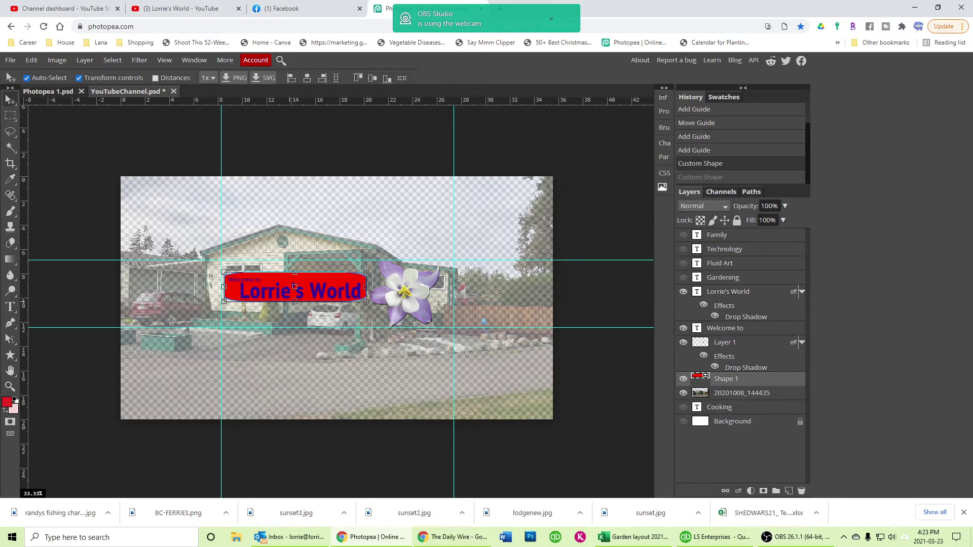
drag(295, 301, 294, 304)
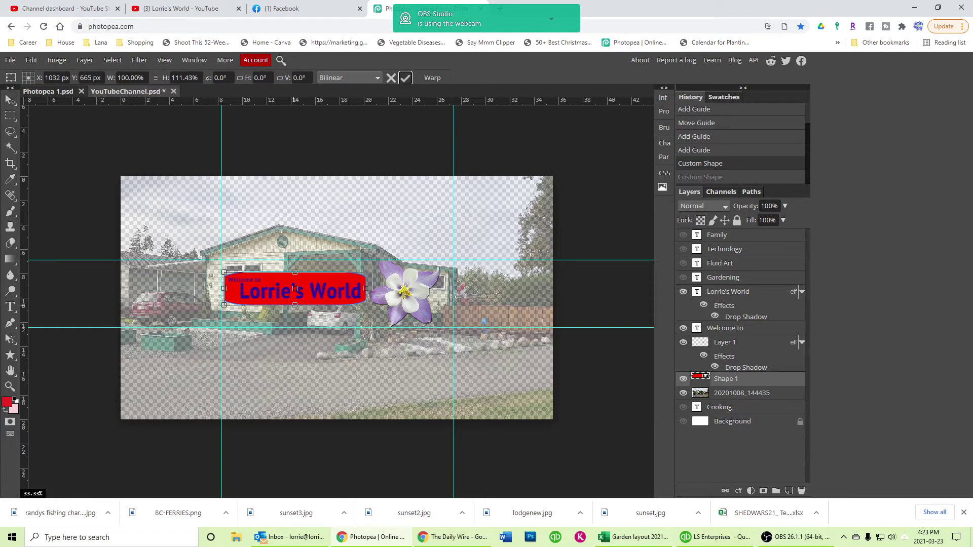
click(406, 77)
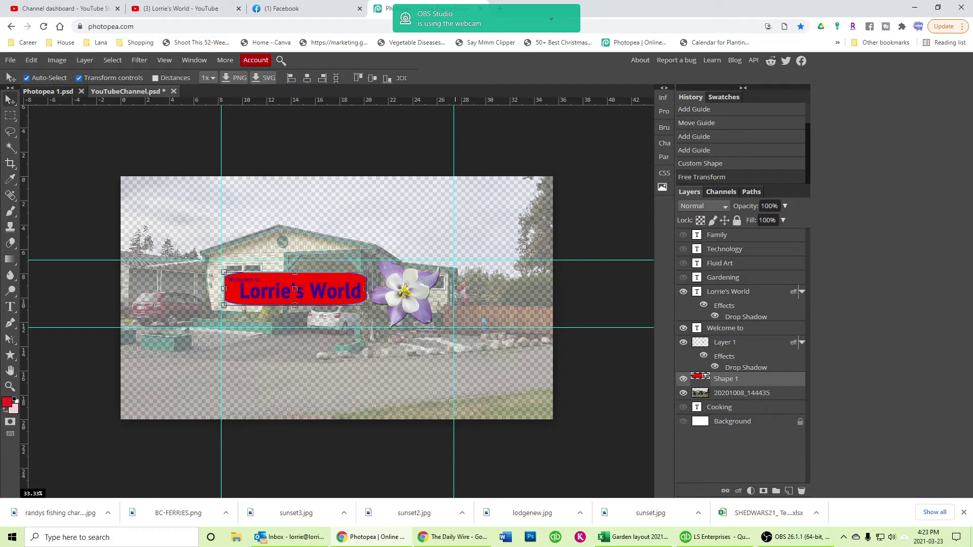
Toggle transform controls and auto-select, then widen the red shape rightward and stretch it lower
click(78, 77)
click(79, 78)
click(27, 78)
click(27, 78)
click(26, 78)
click(26, 77)
drag(365, 289, 369, 289)
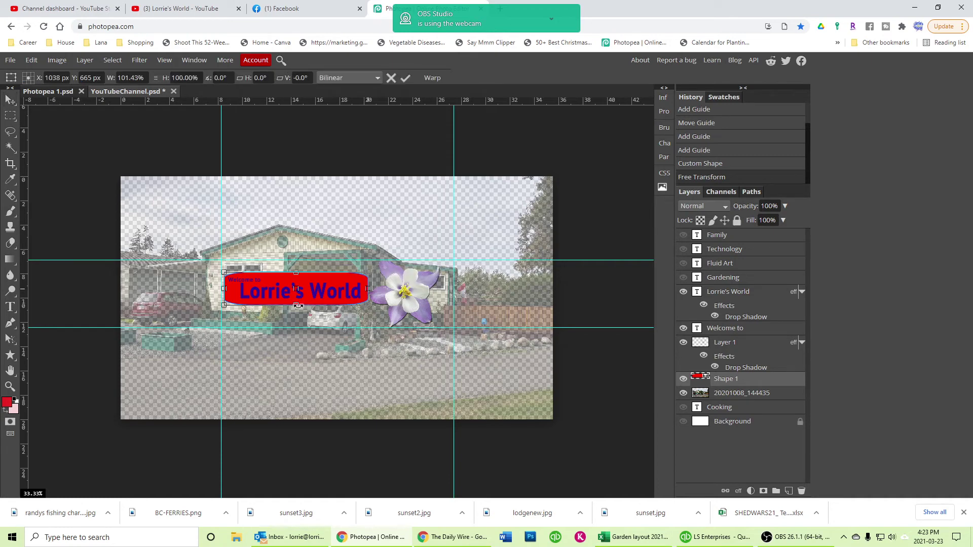
drag(296, 305, 296, 307)
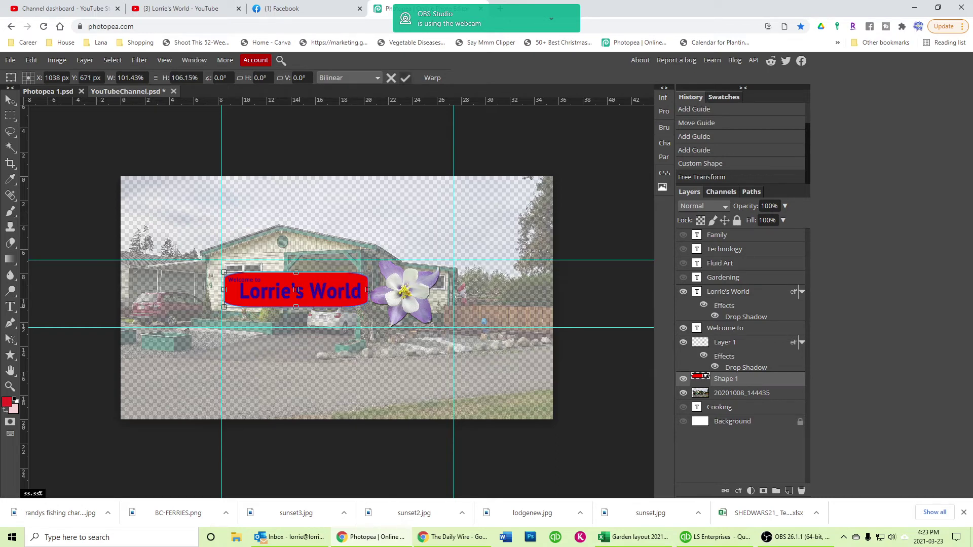
click(405, 77)
Reselect Shape 1, widen it to the left, and keep the red rectangle layer selected
click(742, 392)
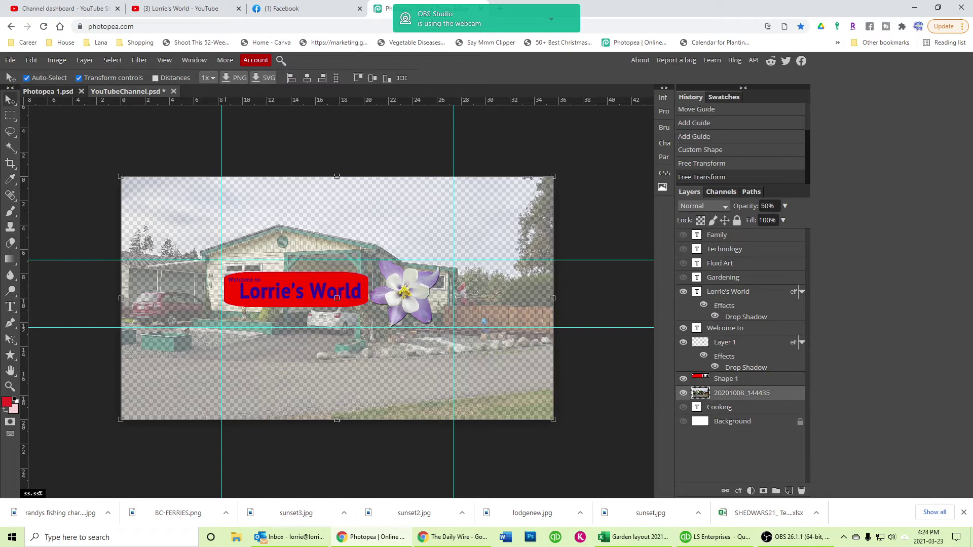
click(724, 379)
key(ctrl+t)
drag(224, 290, 221, 290)
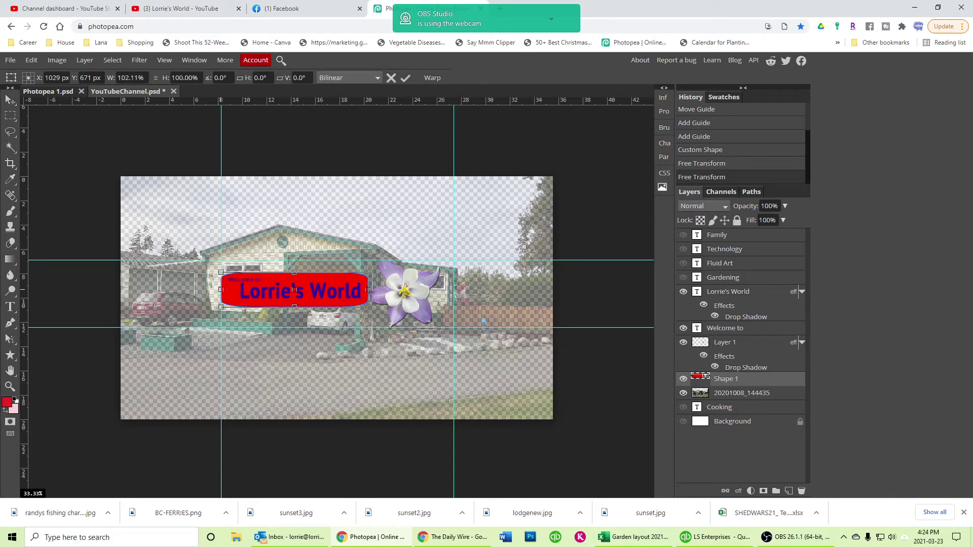
click(405, 77)
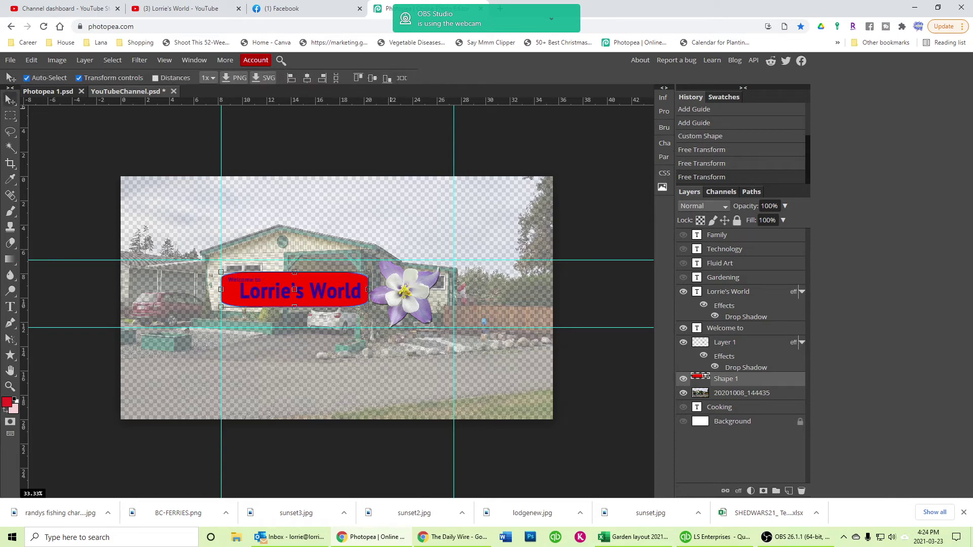
click(741, 392)
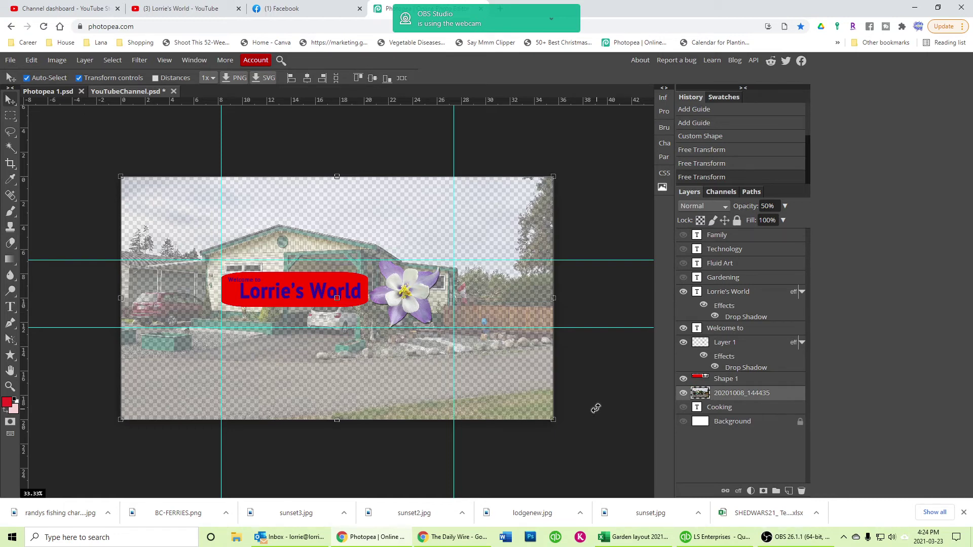
key(alt+bracketright)
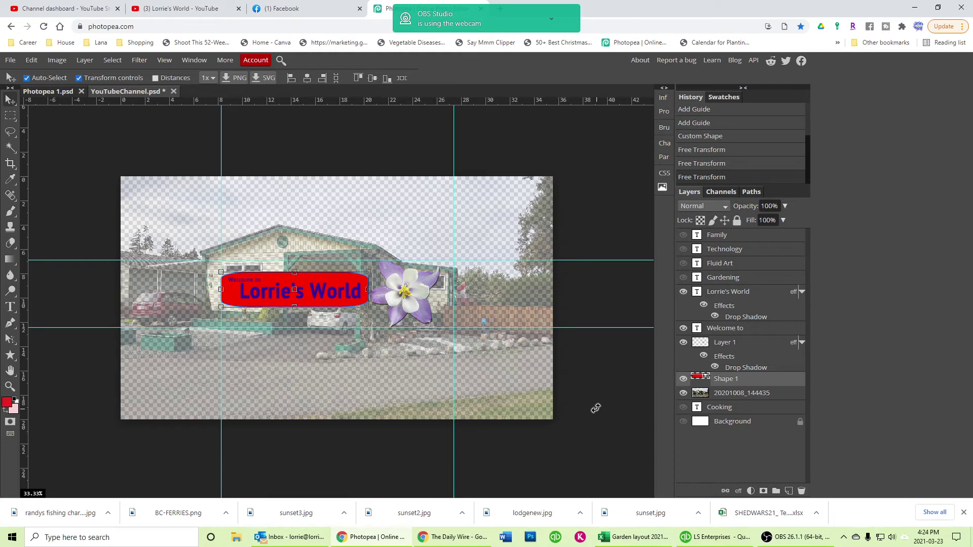
Recolour Shape 1's fill from red to pale lavender ada9c8 after trying cyan, purple and teal
double_click(700, 377)
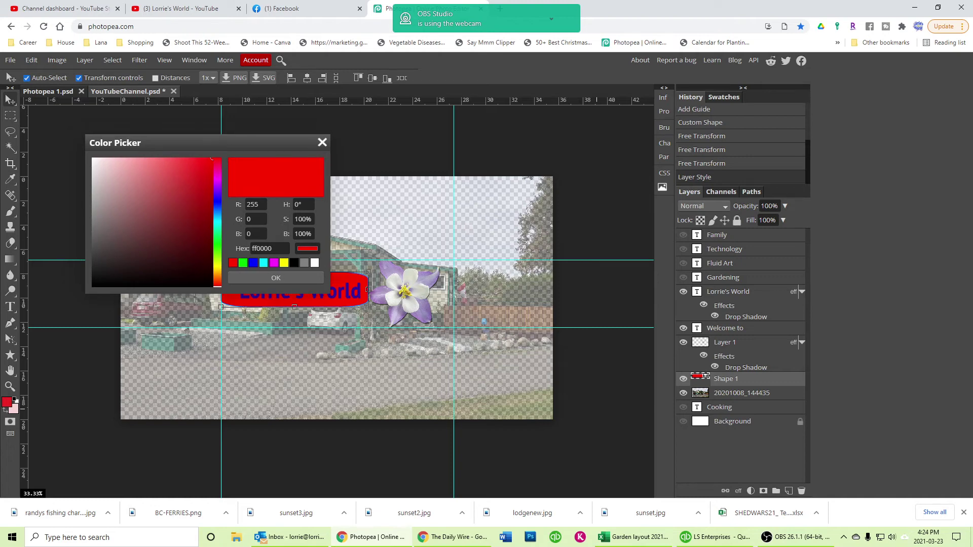
drag(203, 142, 514, 99)
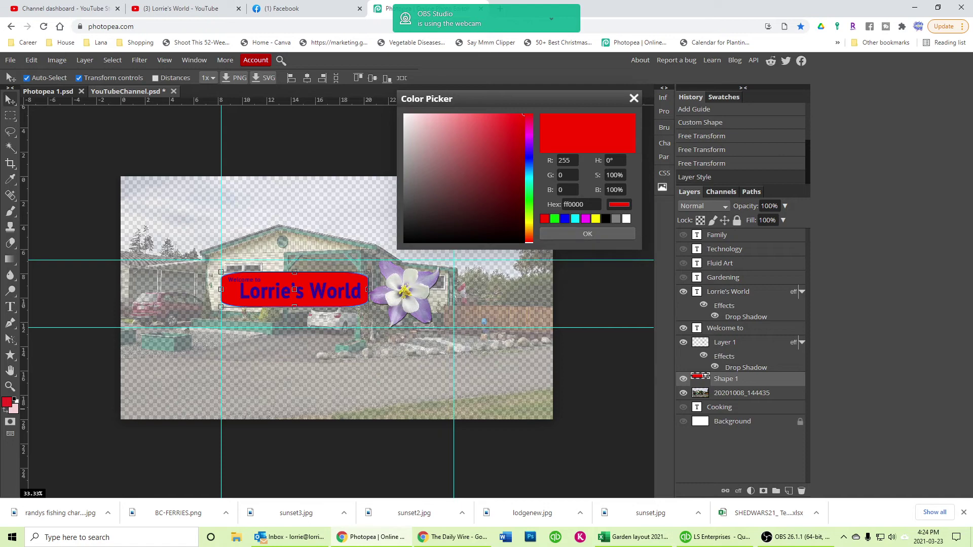
click(528, 174)
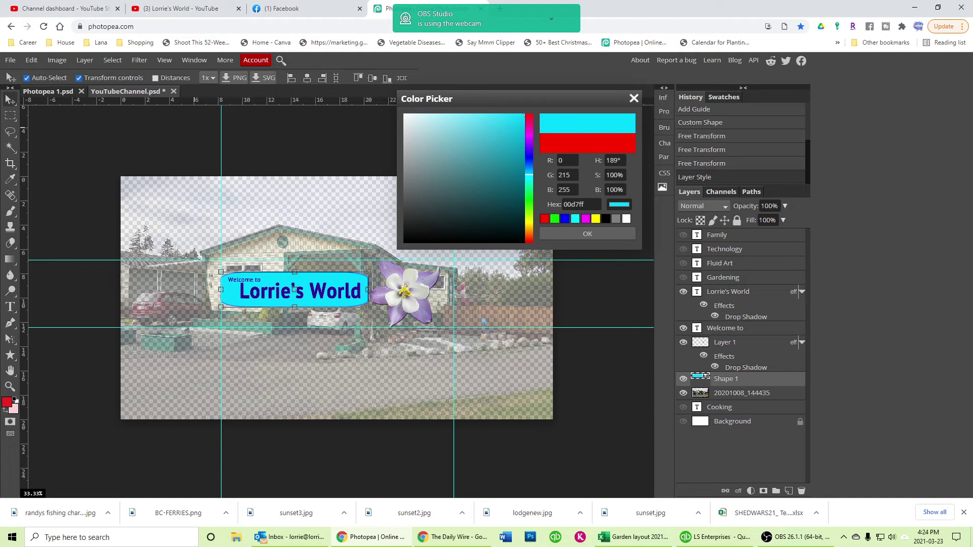
click(529, 149)
click(435, 146)
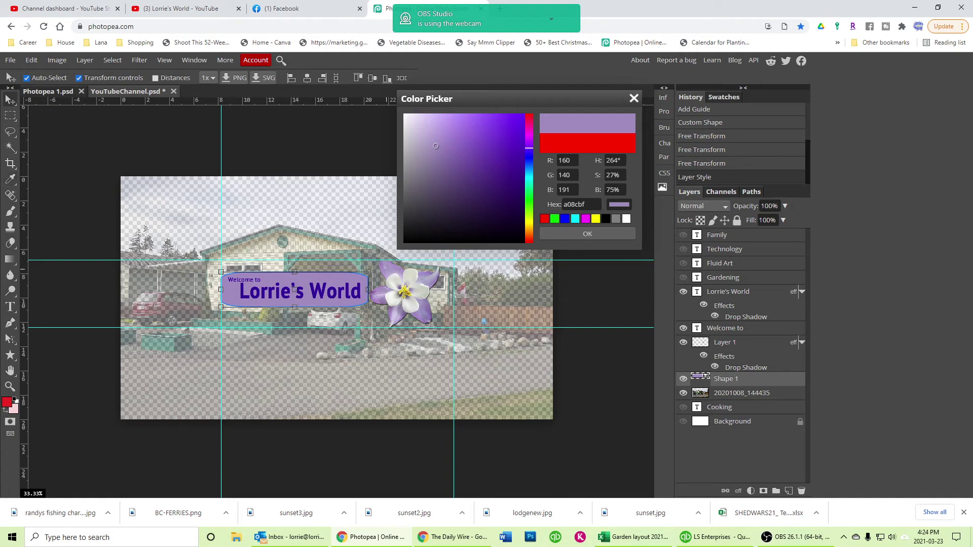
click(279, 244)
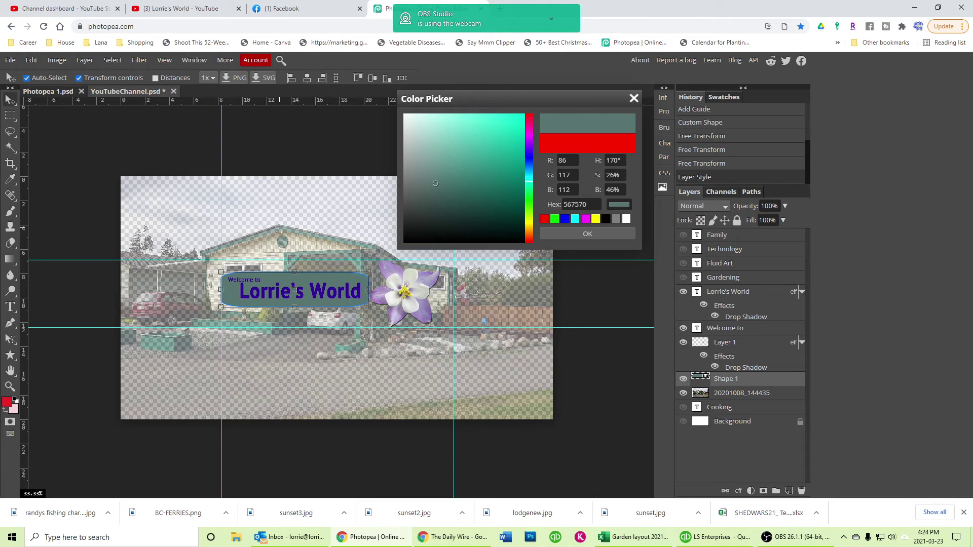
click(514, 201)
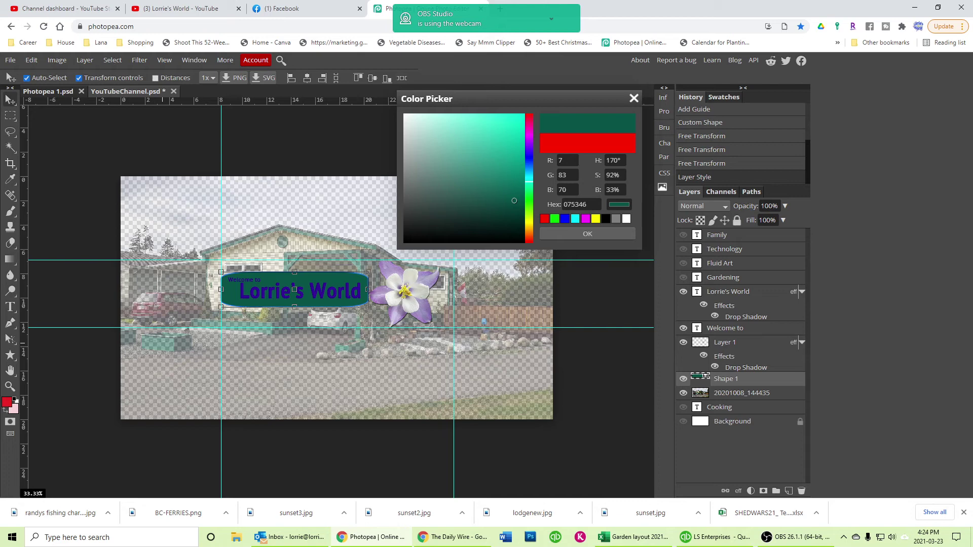
click(392, 276)
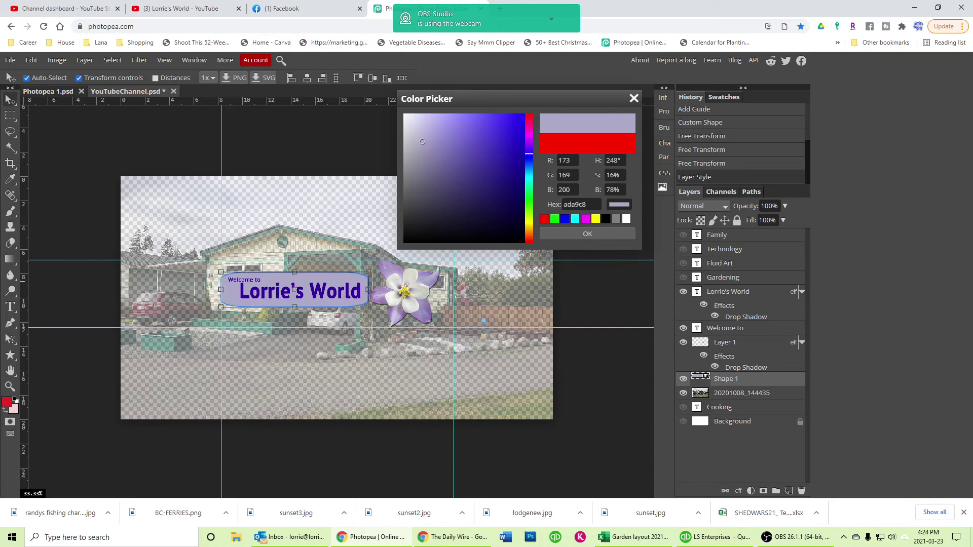
click(587, 234)
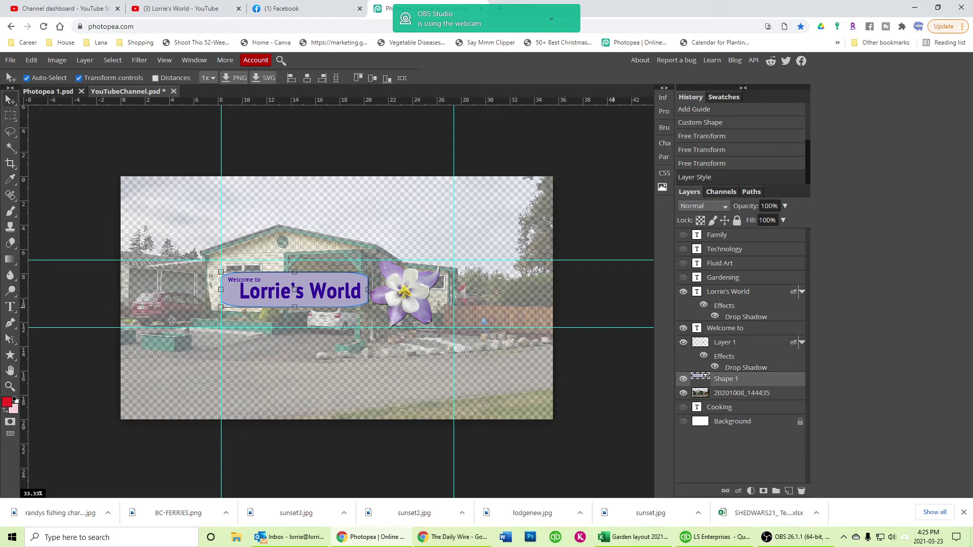
Set the Shape 1 layer opacity to 60%, then select the Lorrie's World layer
drag(784, 206, 767, 221)
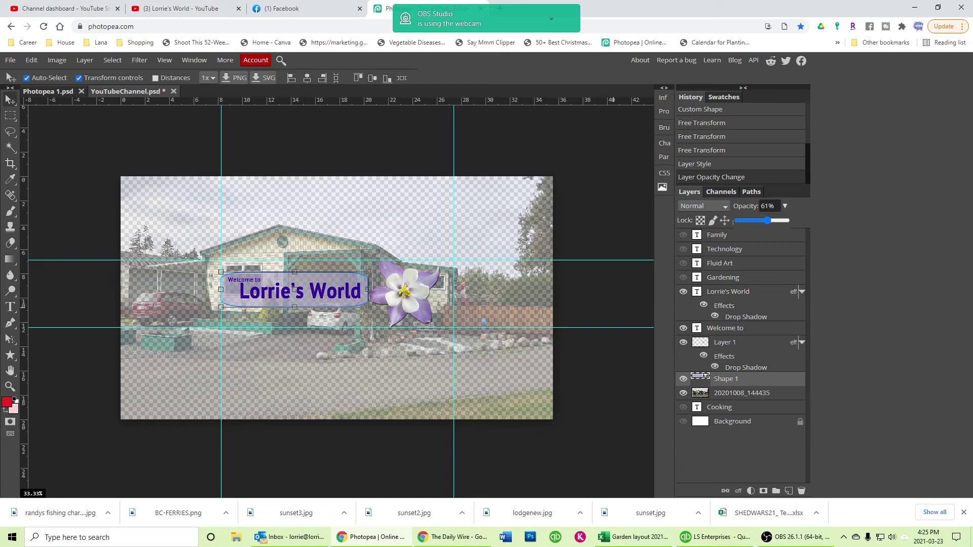
click(762, 206)
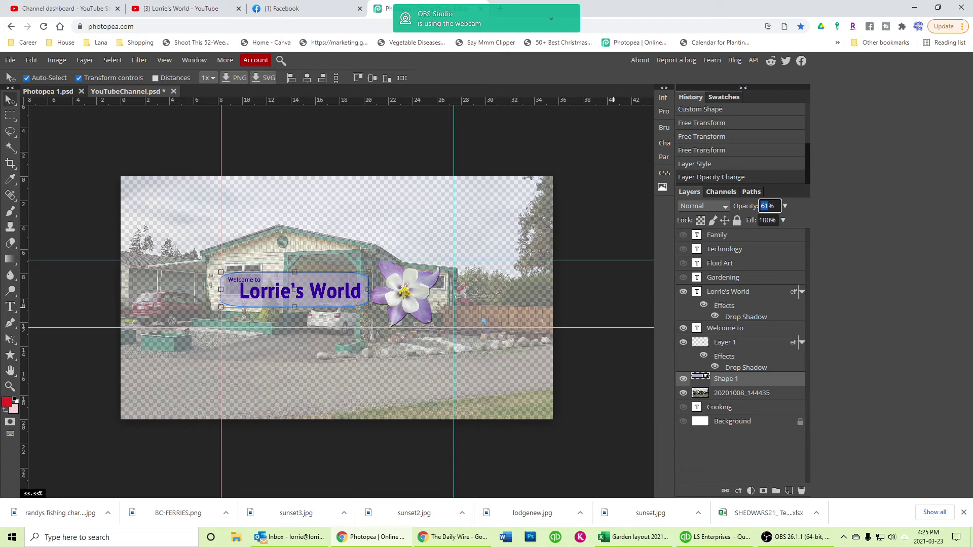
text(60)
key(Tab)
key(Escape)
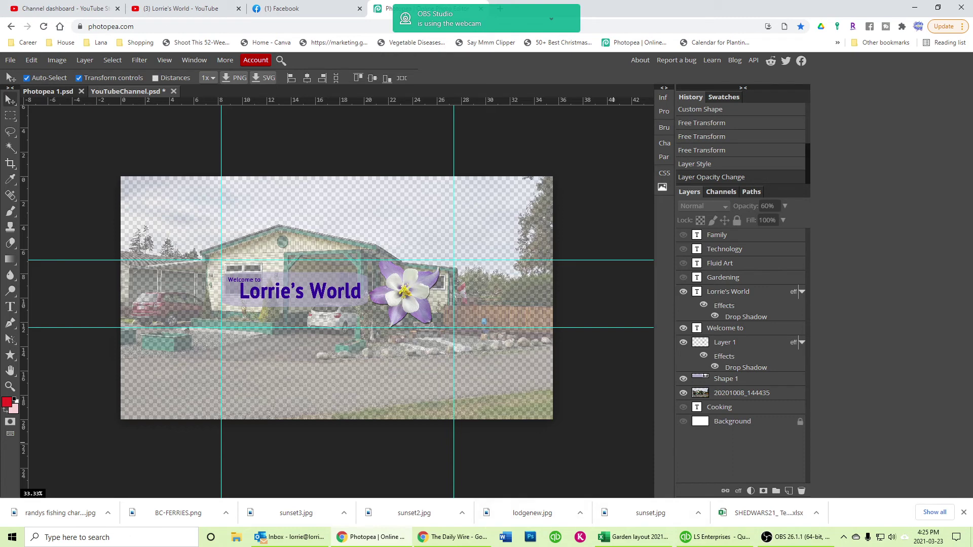
click(728, 292)
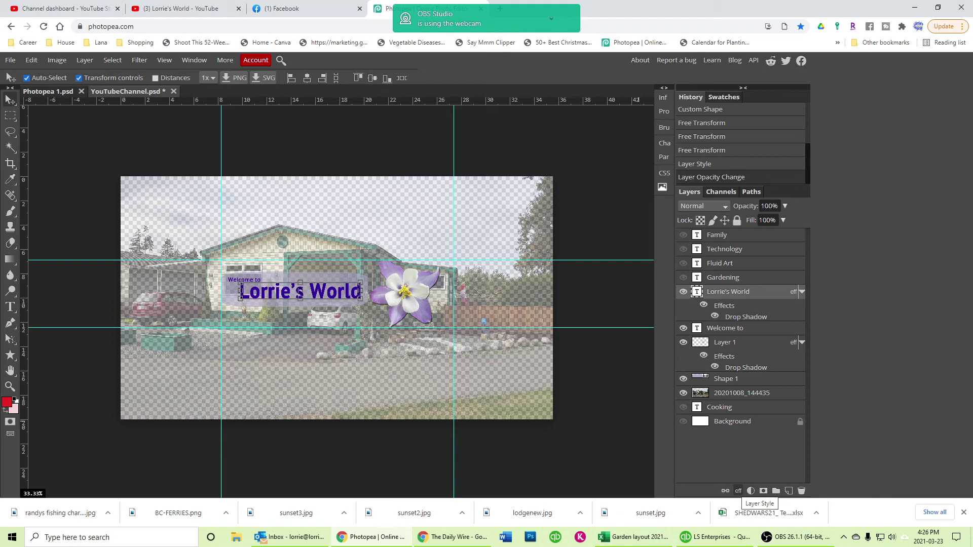
Open Layer Style for the Lorrie's World title through Outer Glow, leaving Outer Glow unchecked
click(738, 491)
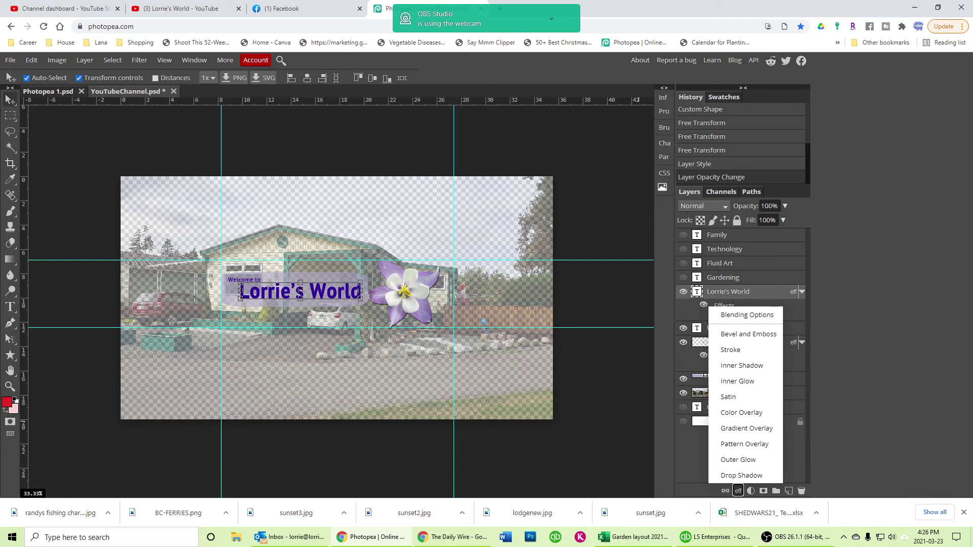
click(738, 459)
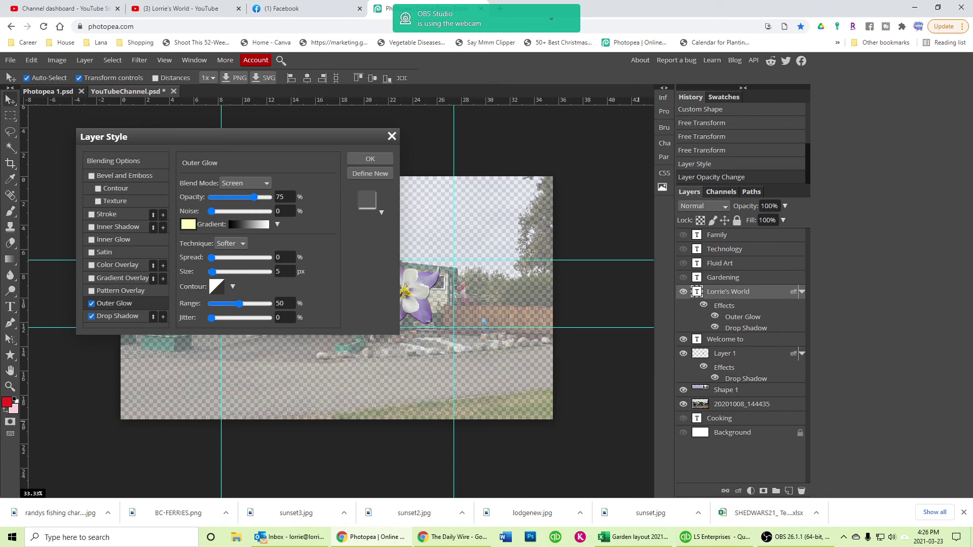
drag(228, 137, 567, 123)
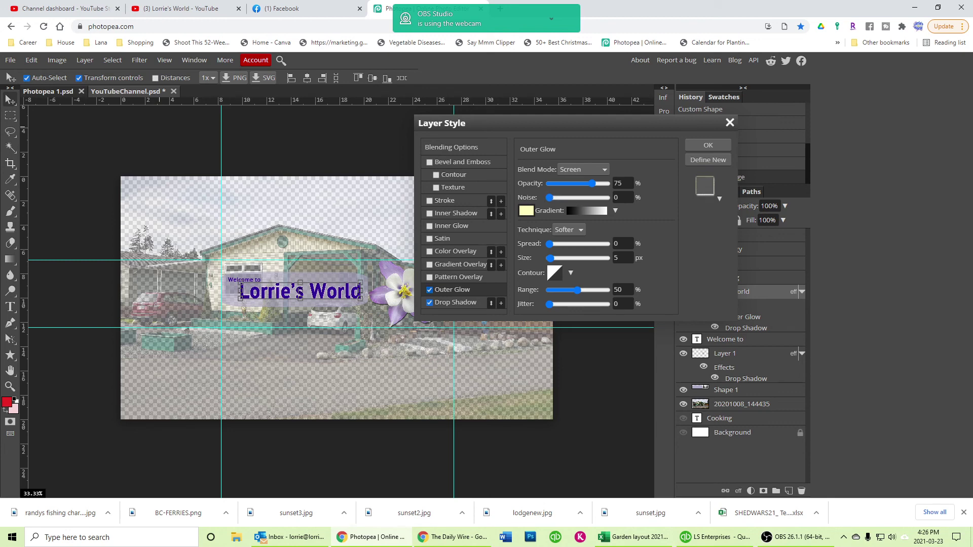
click(429, 289)
click(430, 289)
Give the Lorrie's World title a white (ffffff) stroke sized 2 px
click(430, 290)
click(429, 201)
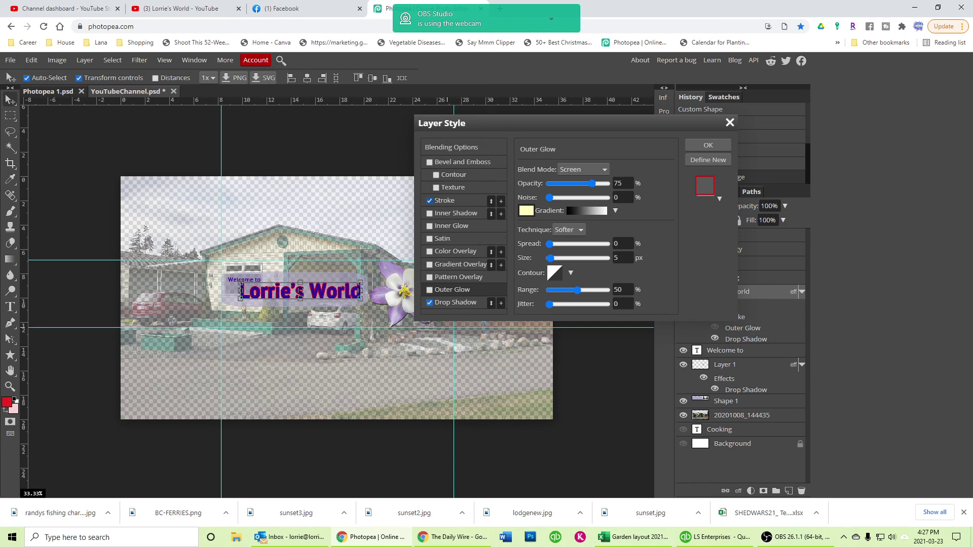
click(445, 201)
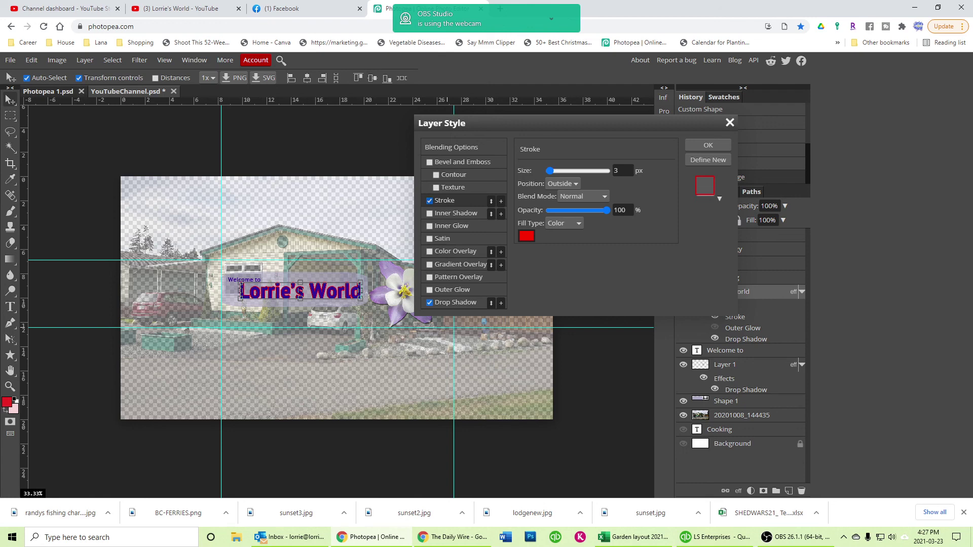
click(526, 235)
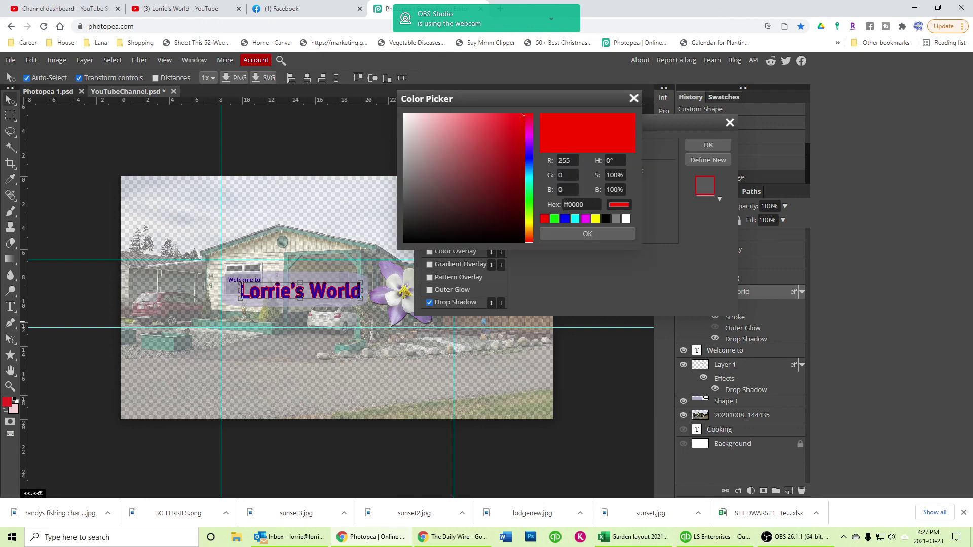
click(405, 114)
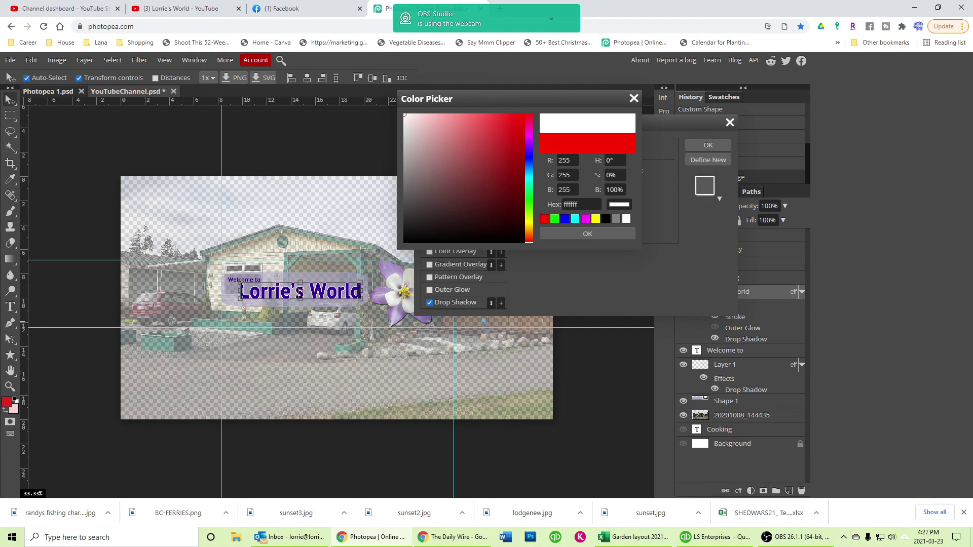
click(587, 233)
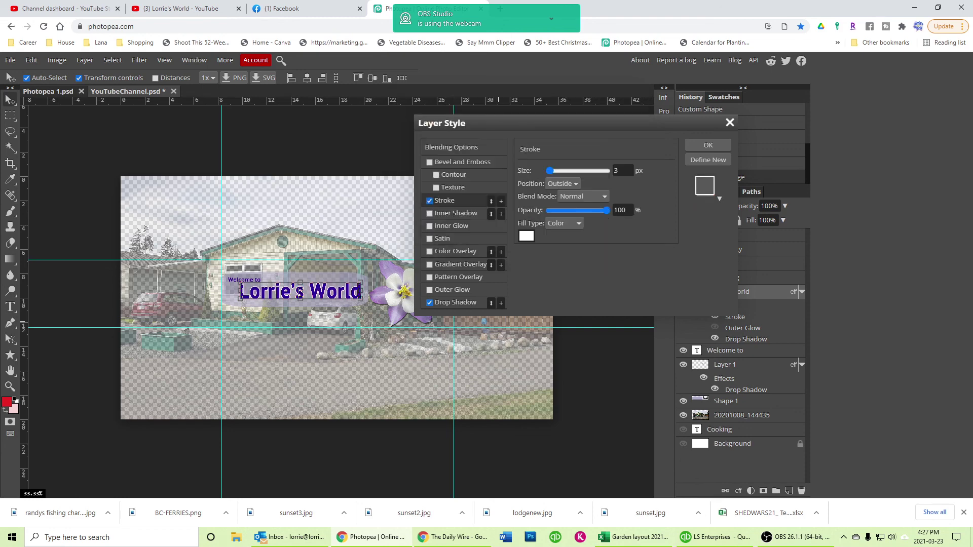
click(616, 170)
text(2)
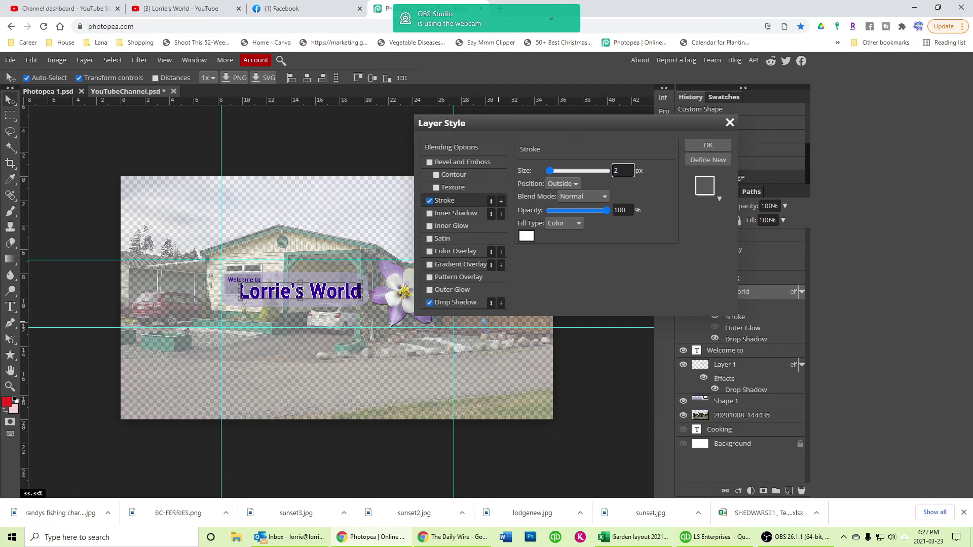